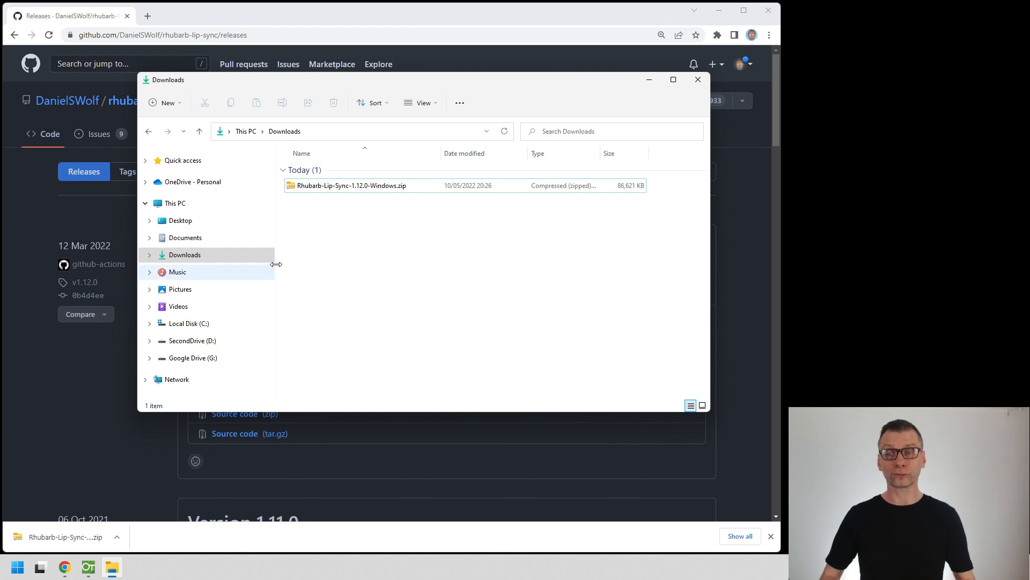
- Extract Rhubarb-Lip-Sync-1.12.0-Windows.zip in Downloads and open the extracted folder
right_click(322, 186)
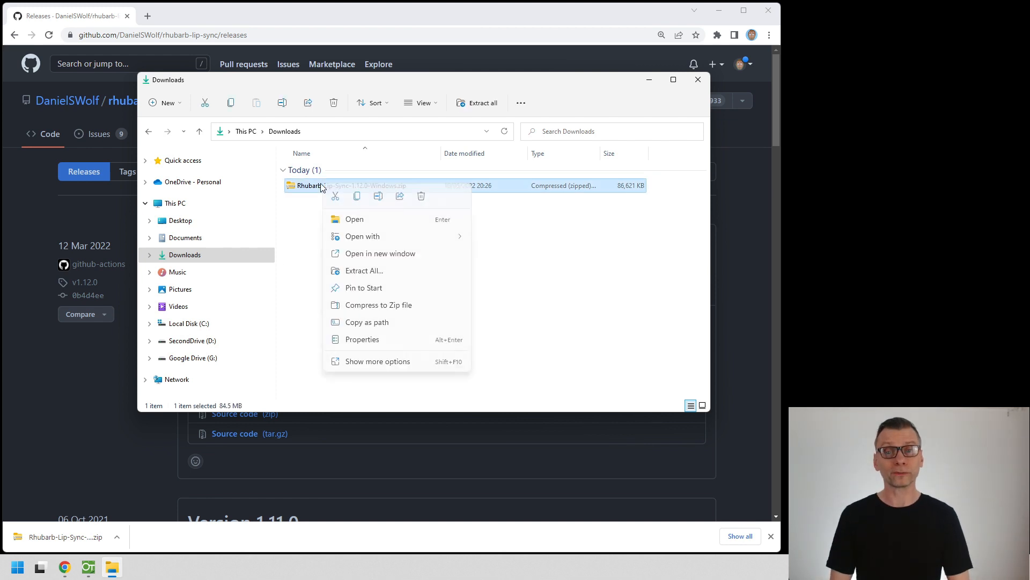
left_click(364, 270)
left_click(546, 363)
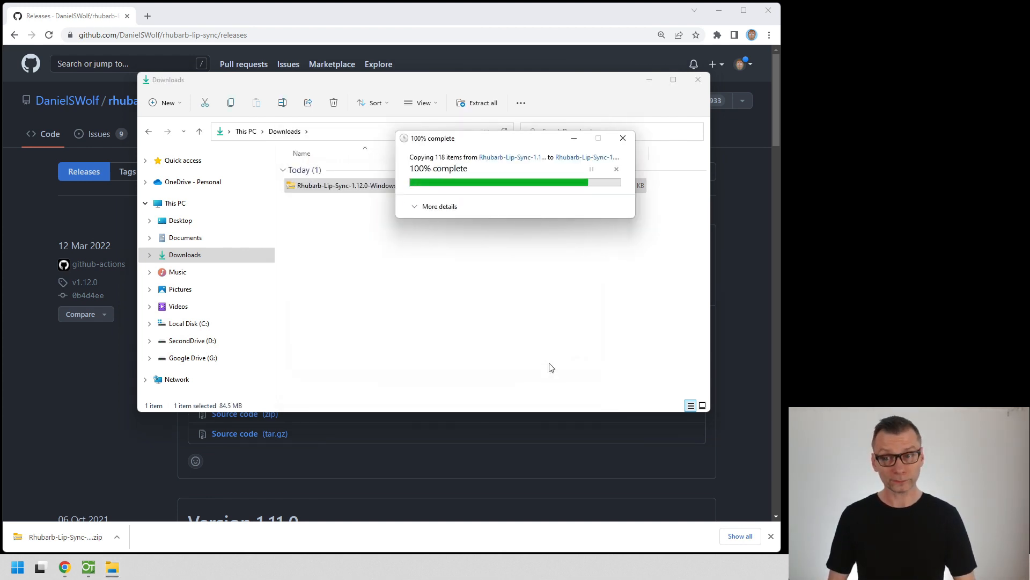
left_click(339, 189)
double_click(339, 191)
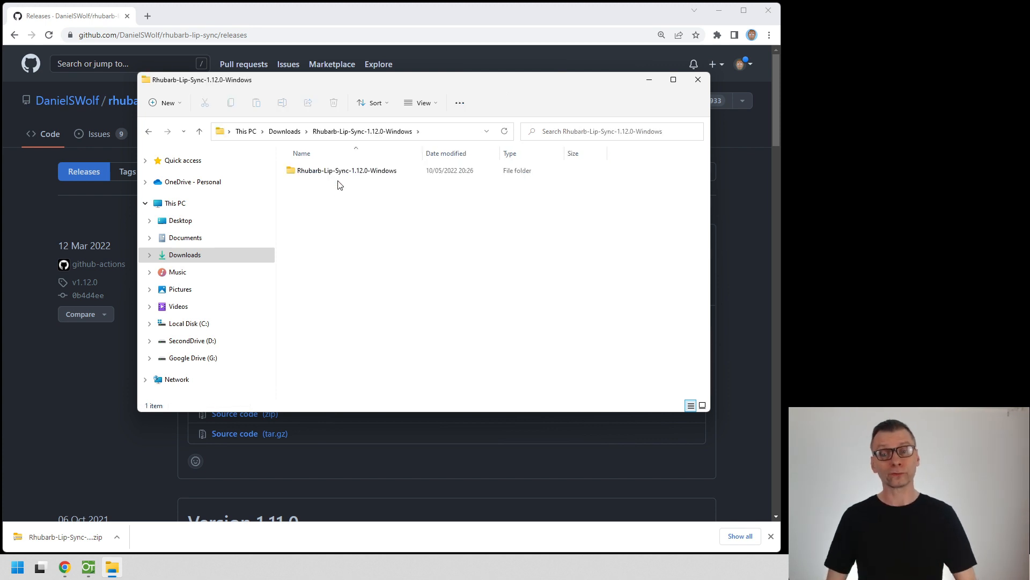
- Copy the inner Rhubarb-Lip-Sync-1.12.0-Windows folder to the root of Local Disk (C:)
left_click(321, 170)
key("ctrl+c")
left_click(202, 325)
left_click(330, 292)
key("ctrl+v")
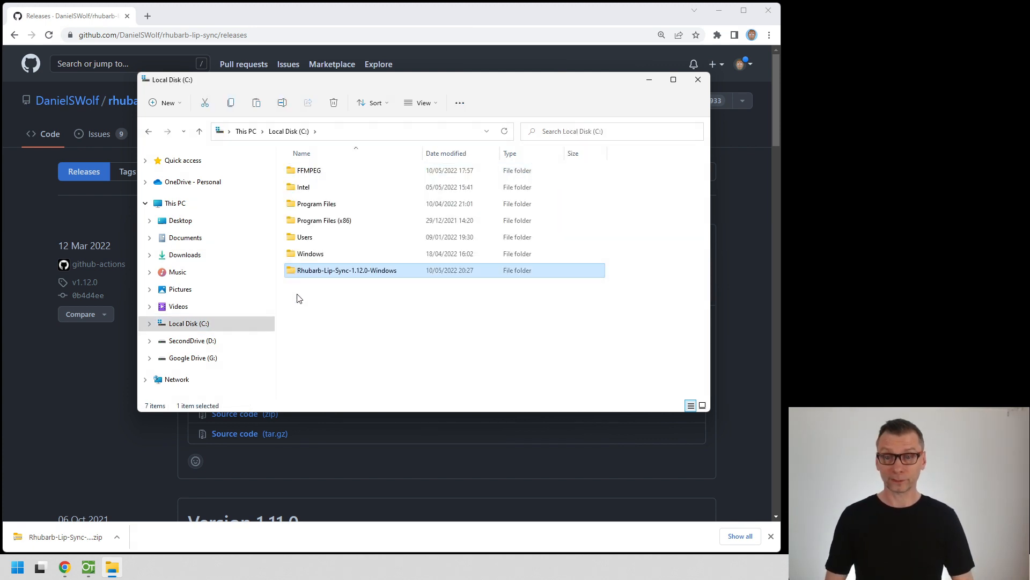
- Rename the copied folder on the C: drive as Rhubarb
key("F2")
key("End")
key("ctrl+shift+Left")
key("ctrl+shift+Left")
key("ctrl+shift+Left")
key("ctrl+shift+Left")
key("ctrl+shift+Left")
key("BackSpace")
key("BackSpace")
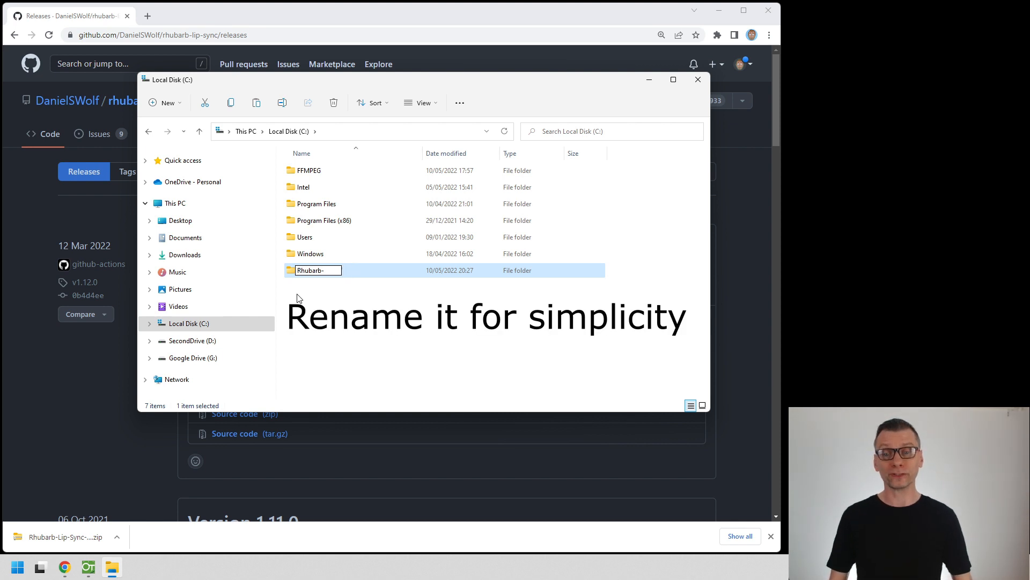
key("Return")
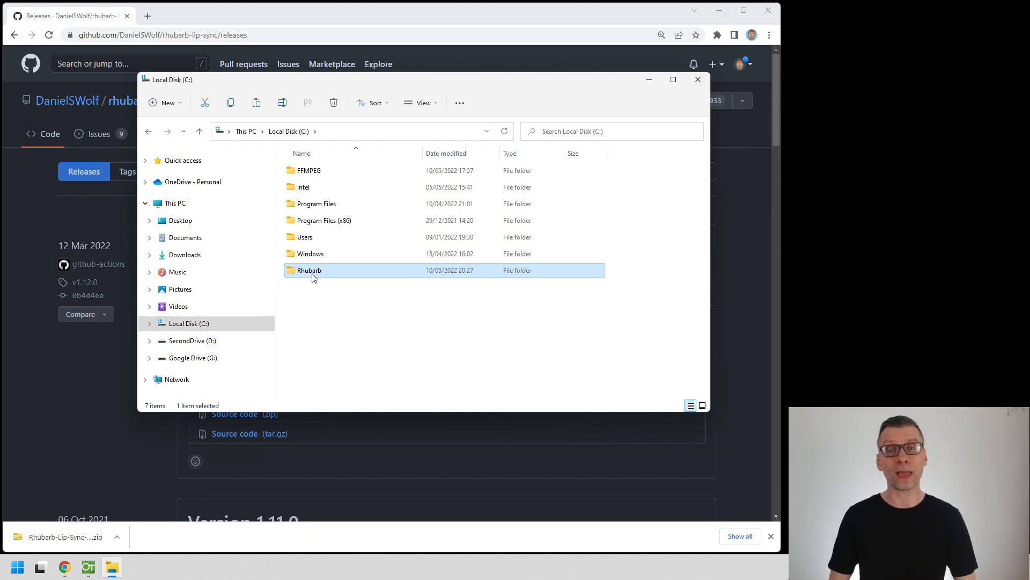
- Open the Rhubarb folder, switch to OpenToonz and set the Auto Lip-Sync preference's Rhubarb path to C:\Rhubarb
double_click(310, 270)
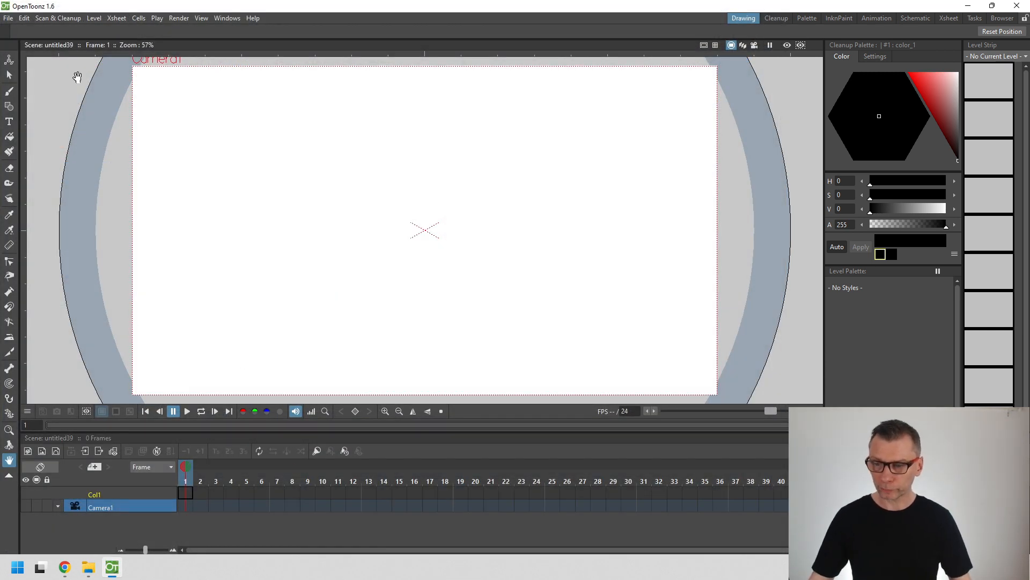
left_click(8, 18)
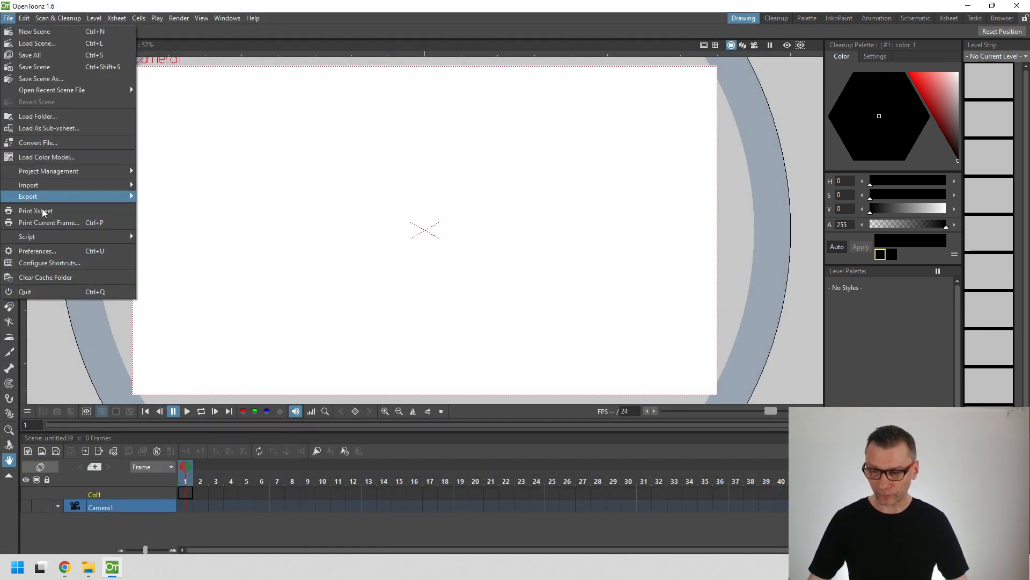
left_click(51, 250)
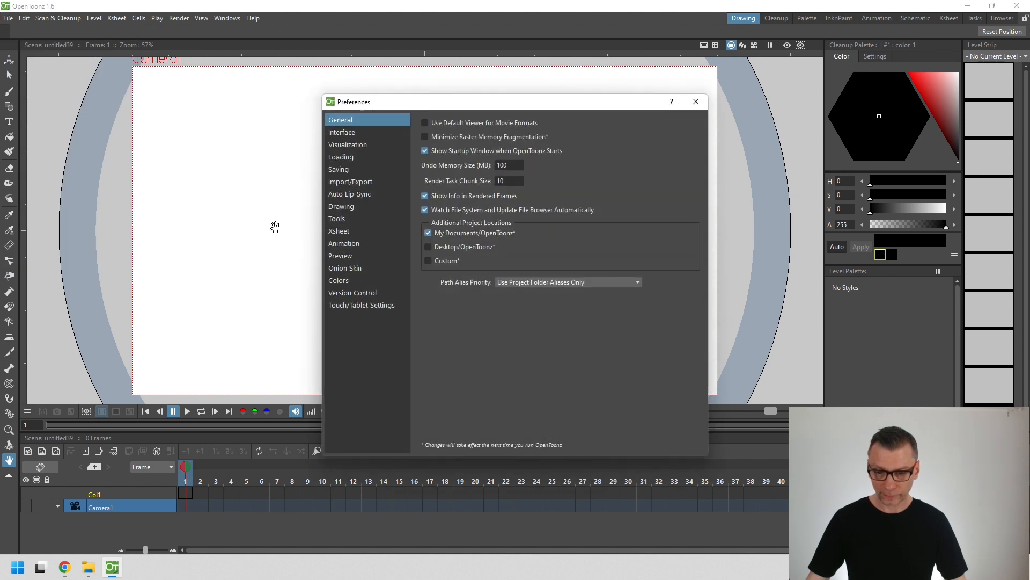
left_click(376, 194)
left_click(497, 152)
key("ctrl+v")
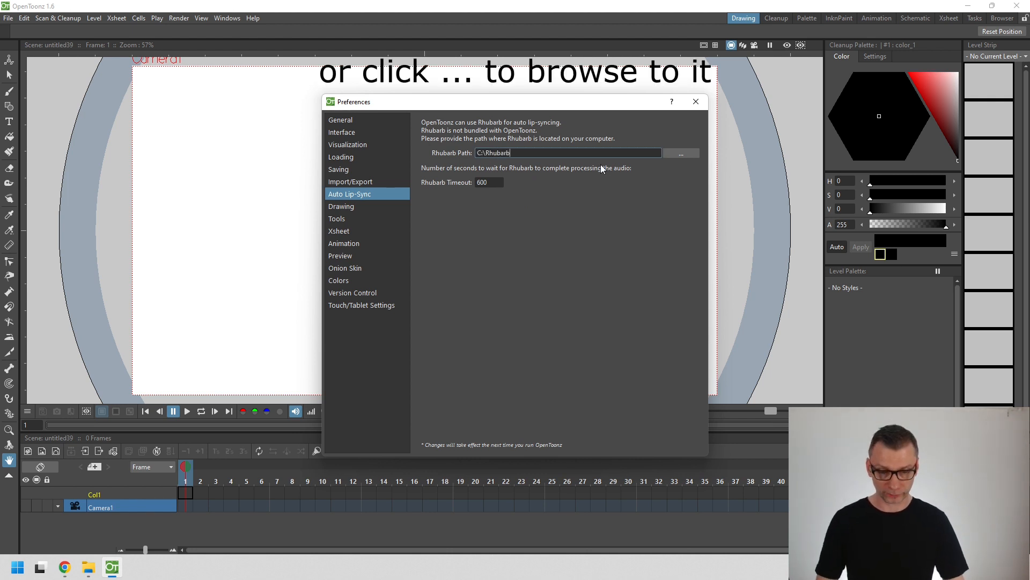
- Switch to File Explorer to check the Rhubarb folder's path and the location of rhubarb.exe, and minimize its window
left_click(88, 567)
left_click_drag(404, 81, 555, 209)
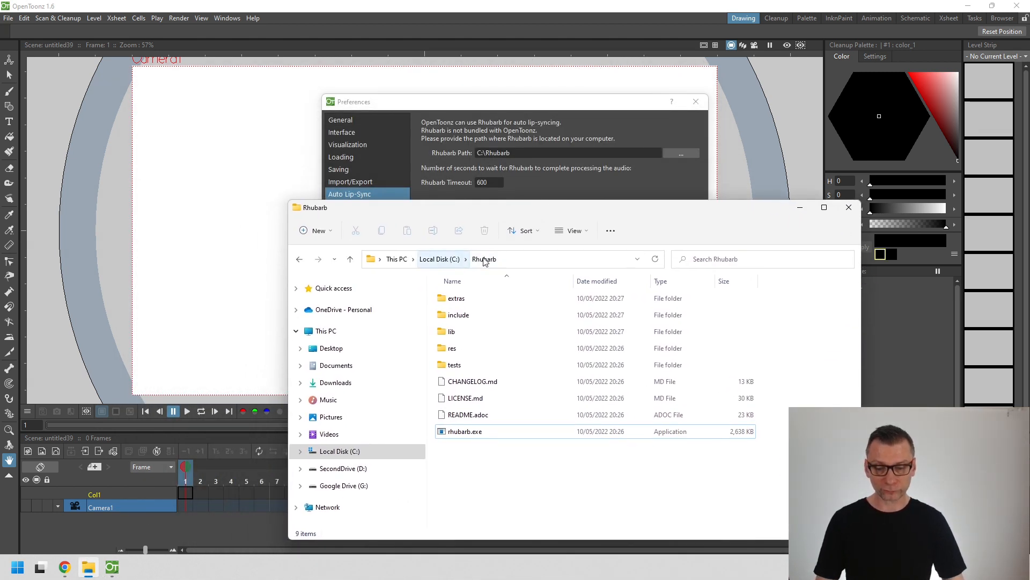
left_click(529, 260)
left_click(470, 432)
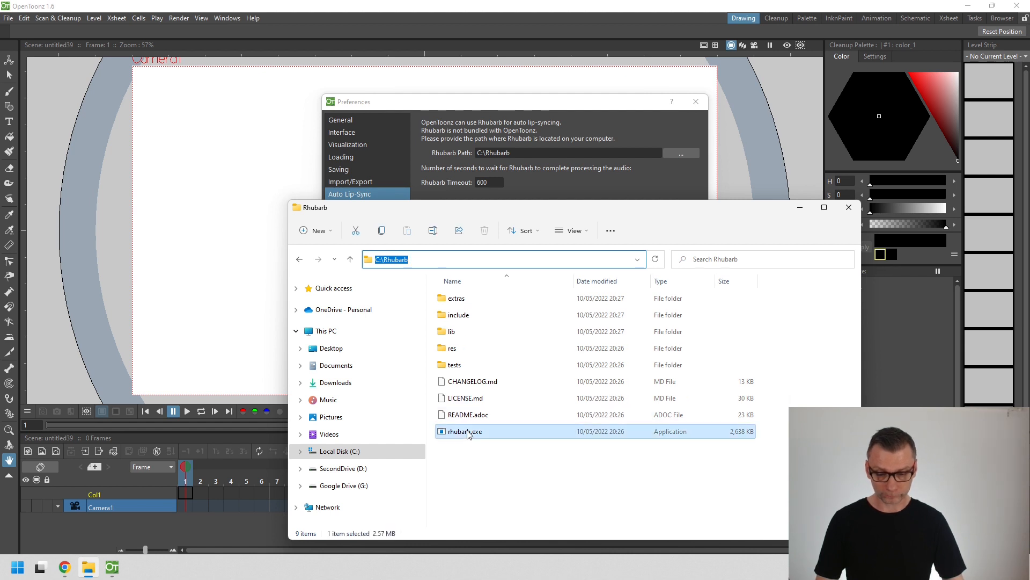
left_click(479, 470)
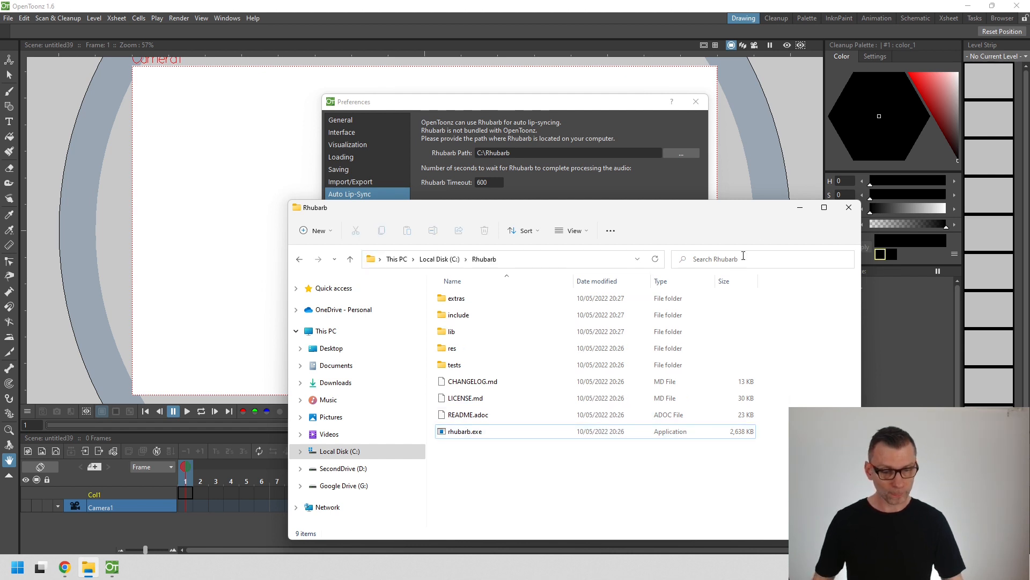
left_click(802, 210)
- Set the Rhubarb timeout to 6000 seconds and close the preferences
left_click(493, 182)
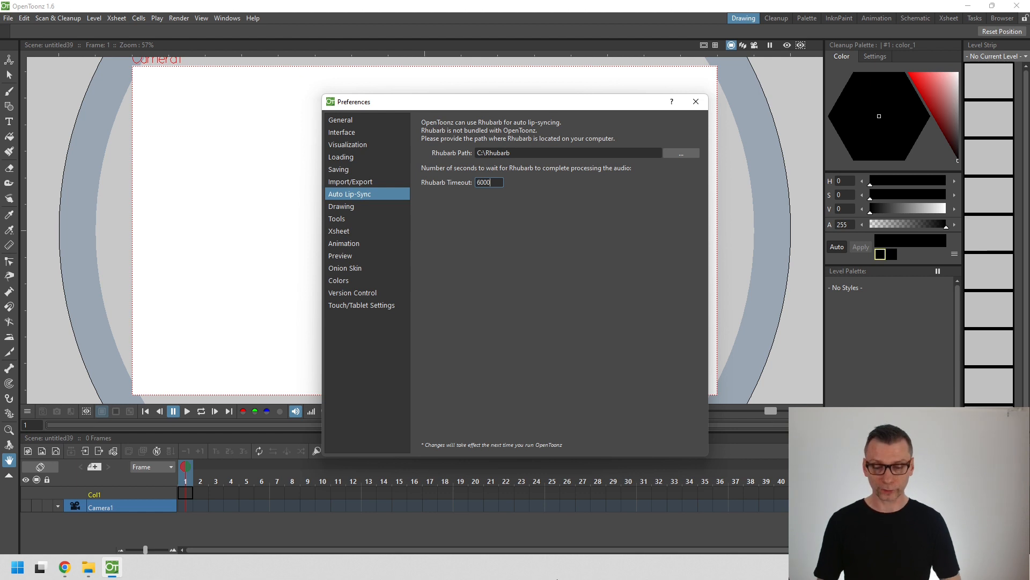
left_click(696, 102)
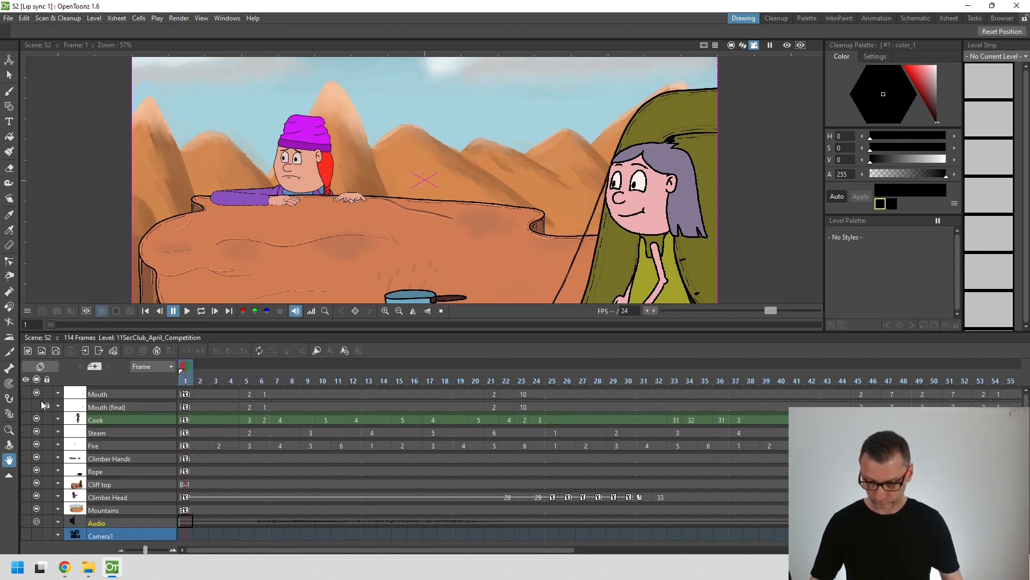
- Hide and fold the Steam through Mountains columns, keeping the Mouth, Mouth (final), Cook and Audio columns in the timeline
left_click(36, 419)
right_click(129, 511)
left_click(256, 473)
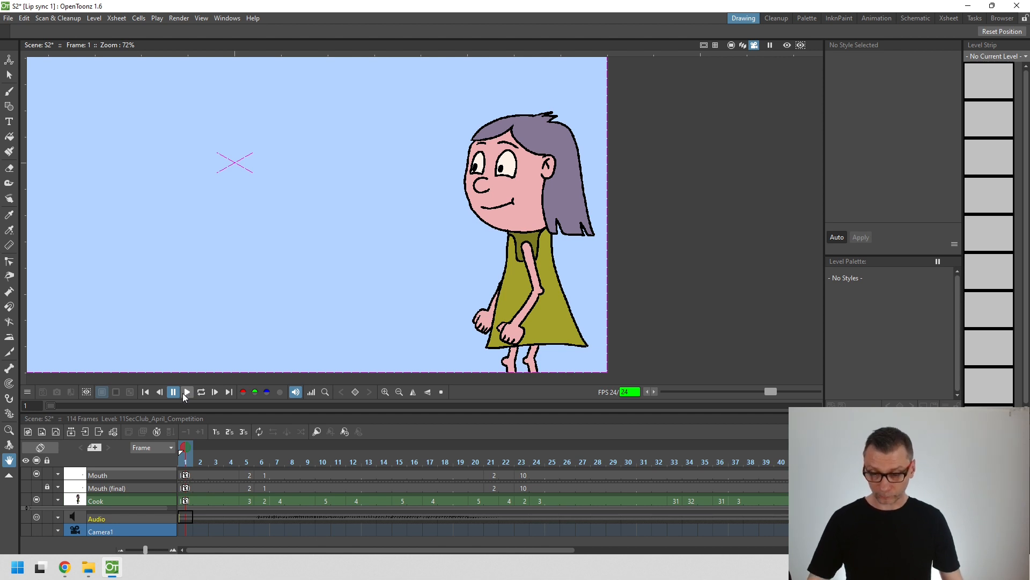
- Play the scene and examine the Cook and Mouth columns by toggling their visibility
left_click(185, 393)
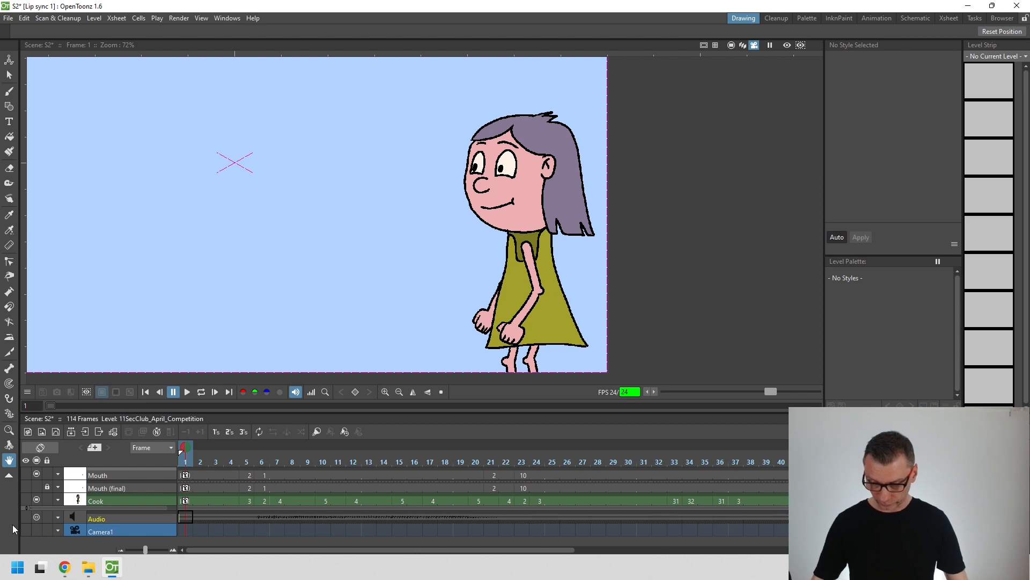
left_click(36, 500)
left_click(36, 499)
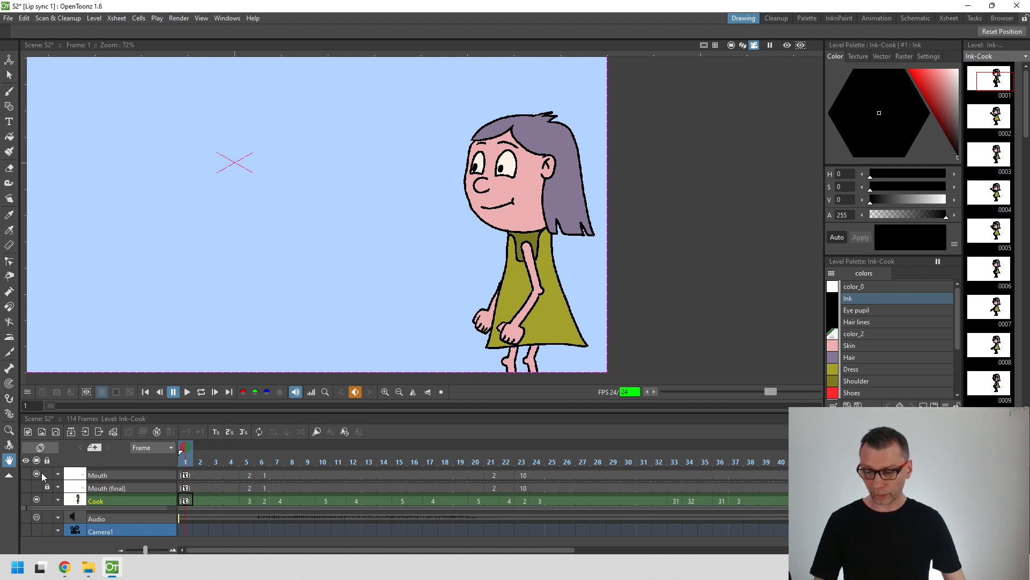
left_click(37, 474)
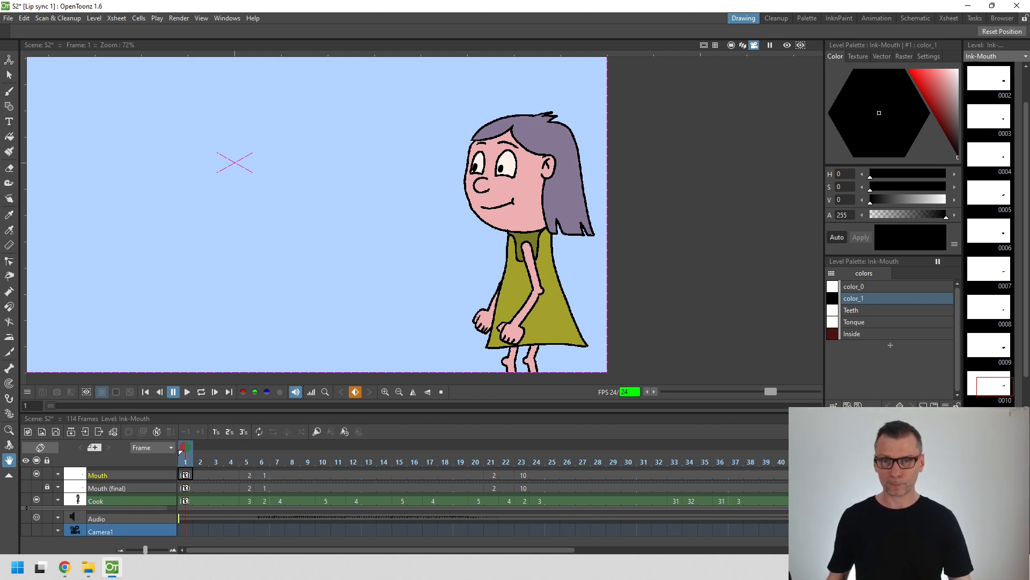
- Try moving the Mouth column sideways with the Animate tool and undo the move
left_click(128, 476)
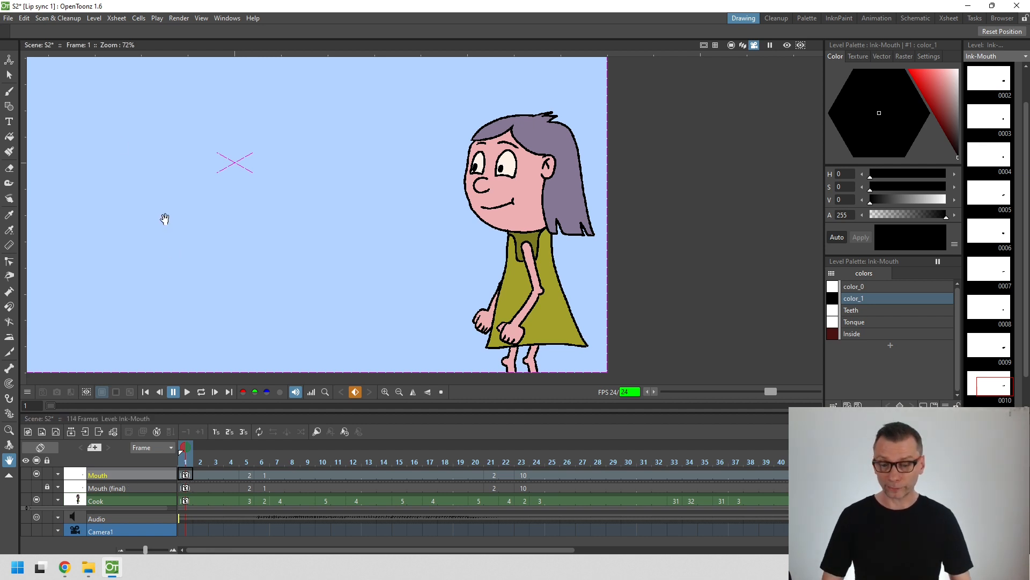
left_click(9, 61)
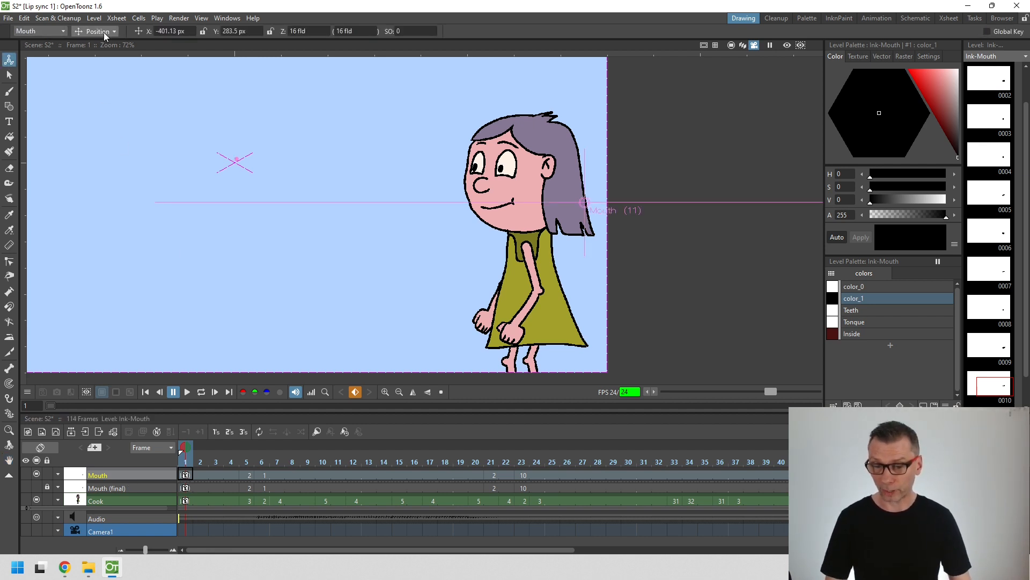
mouse_move(501, 257)
left_mouse_down()
mouse_move(430, 272)
mouse_move(486, 284)
mouse_move(381, 288)
mouse_move(410, 247)
mouse_move(392, 259)
left_mouse_up()
key("ctrl+z")
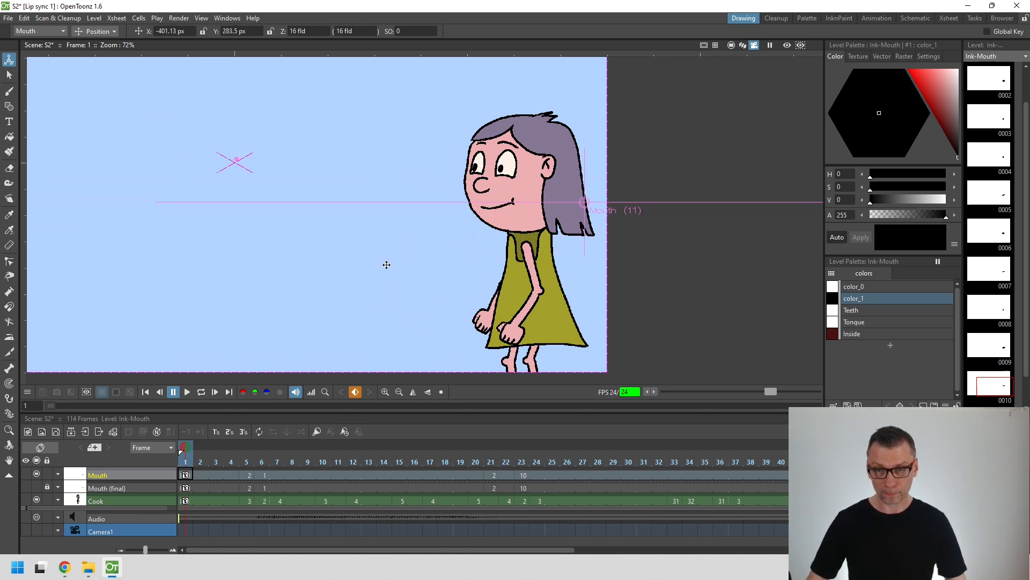
- Examine the individual mouth drawings of the Ink-Mouth level one by one, up to drawing 10
left_click(190, 477)
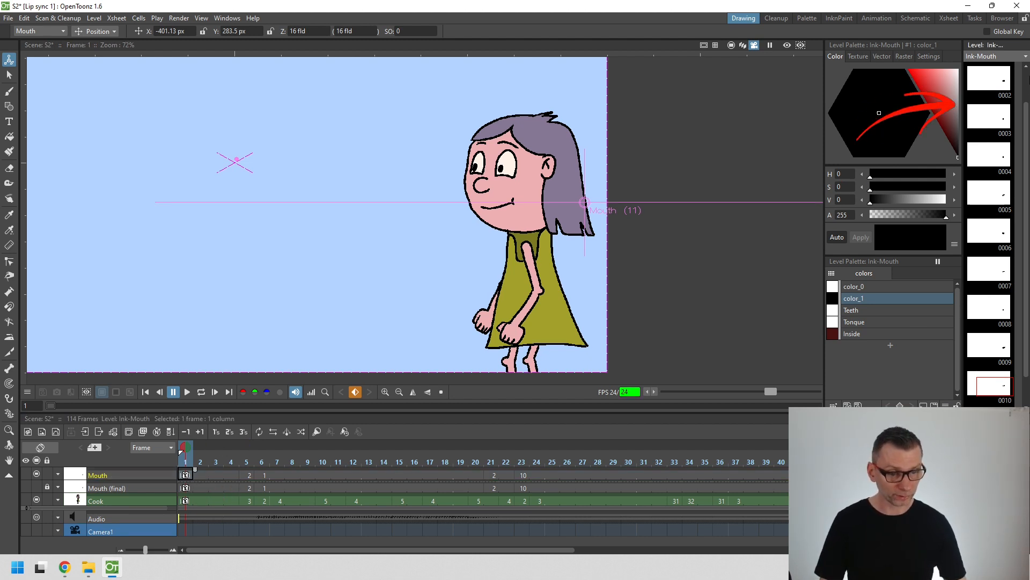
left_click(985, 125)
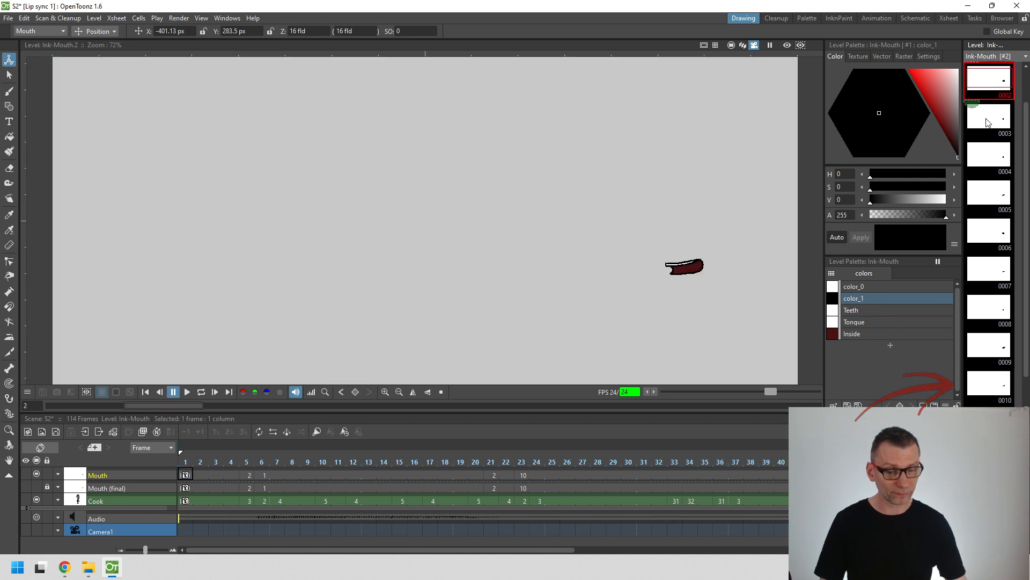
left_click(989, 161)
left_click(990, 196)
left_click(990, 235)
left_click(988, 277)
left_click(997, 316)
left_click(997, 352)
left_click(990, 391)
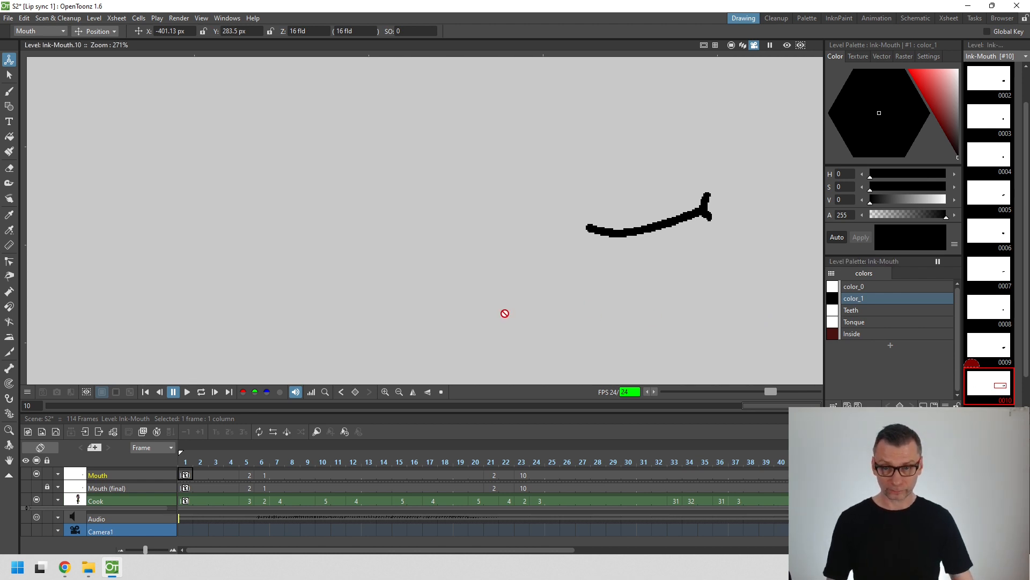
- Return to the scene view and examine the mouth shapes at frames 5, 6, 21 and 23
left_click(191, 477)
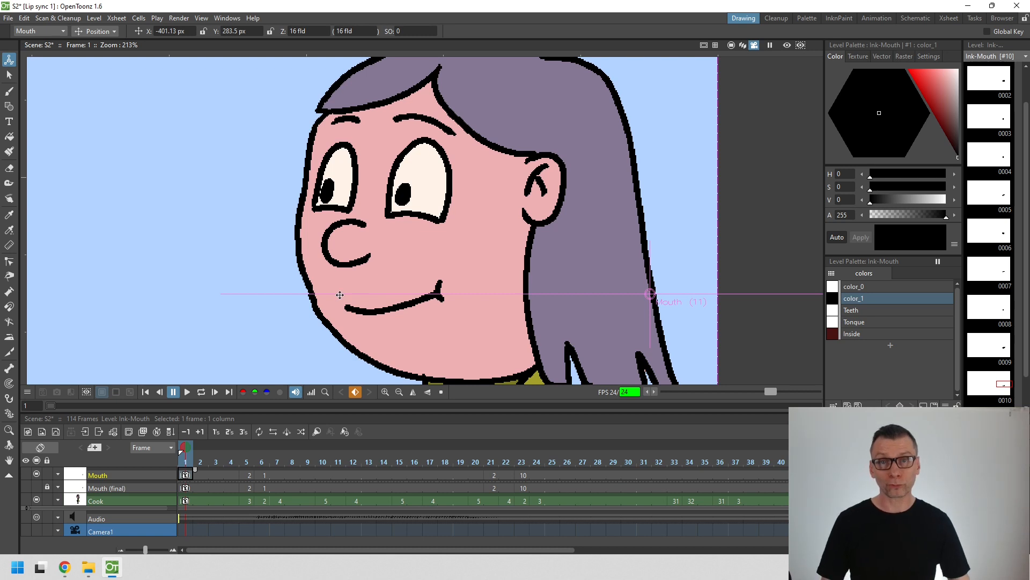
left_click(248, 460)
left_click(268, 460)
left_click(491, 459)
left_click(528, 461)
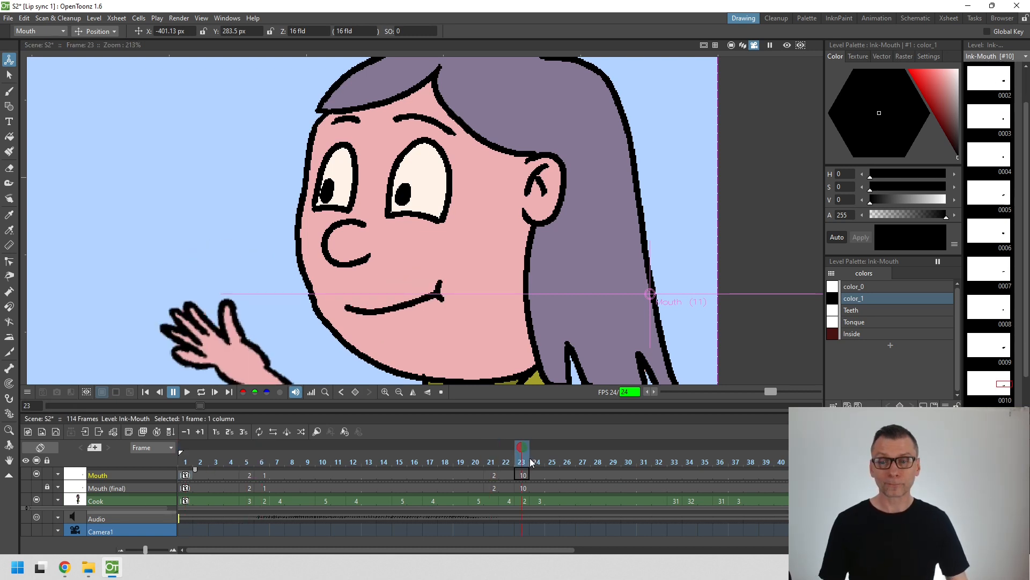
- Play the animation from frame 1, return to the first frame and select the Mouth (final) column for reference
left_click(145, 392)
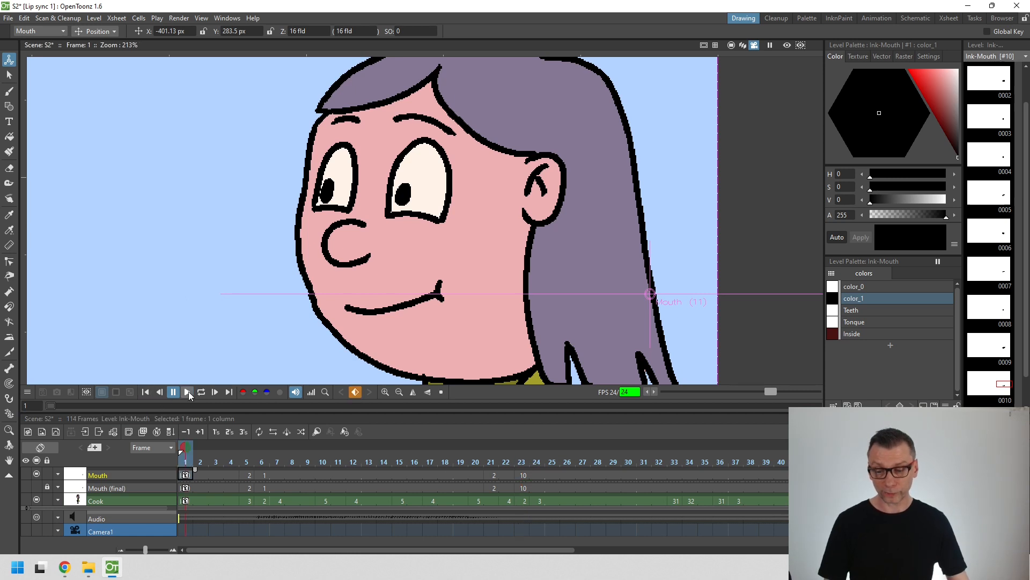
left_click(186, 392)
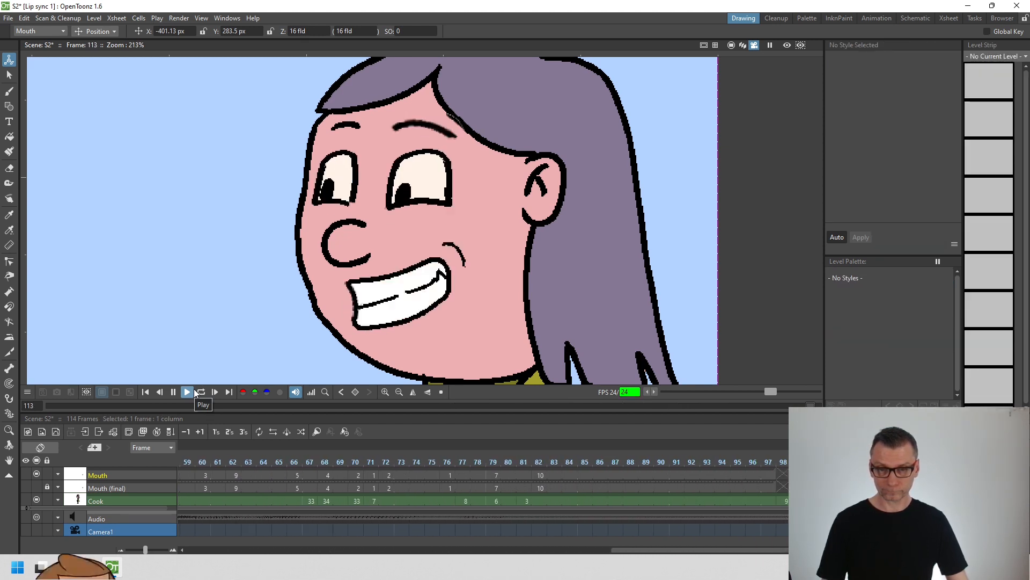
left_click(146, 393)
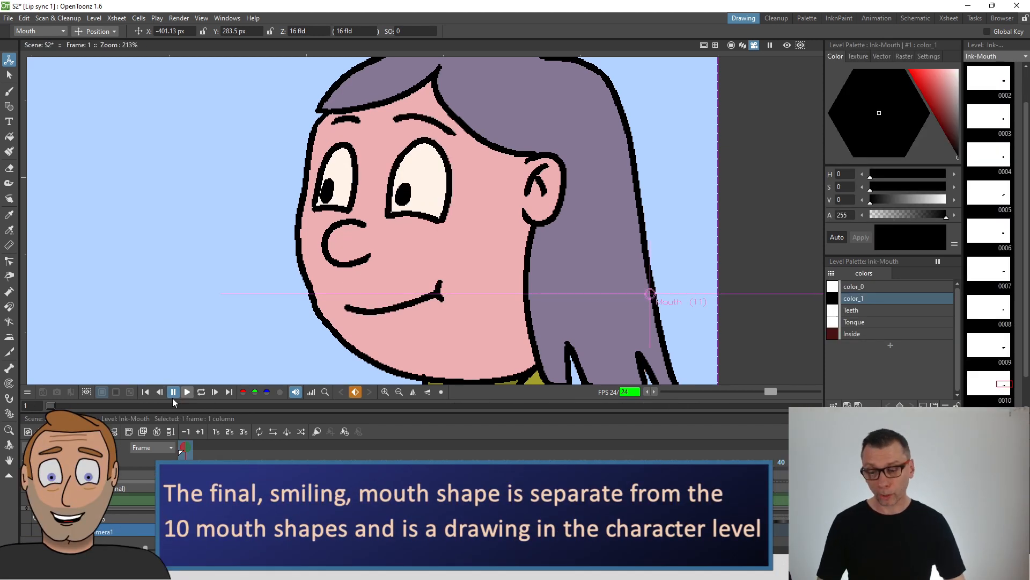
left_click(123, 493)
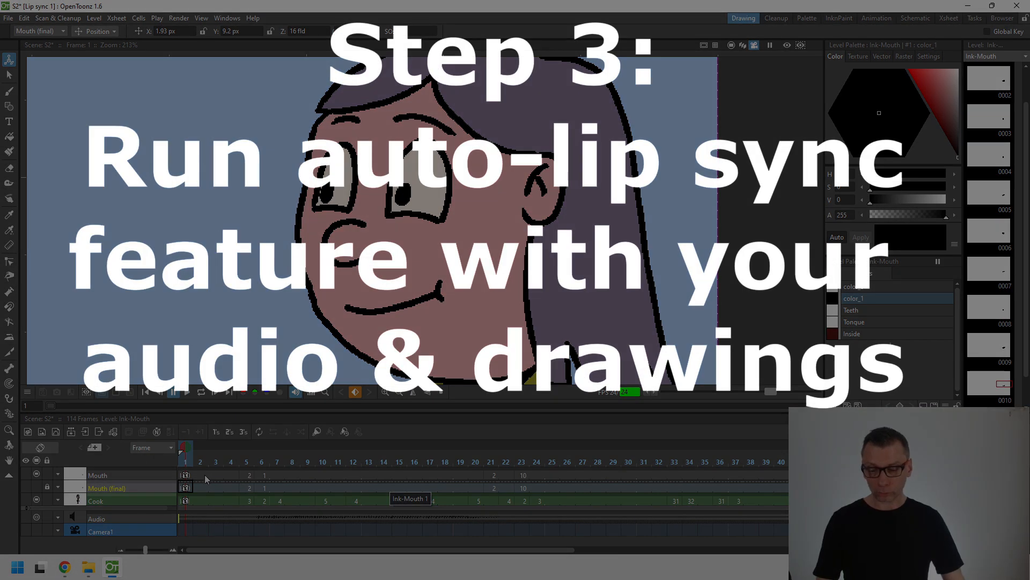
- Delete all of the Mouth column's cells from frame 2 onward
left_click(205, 474)
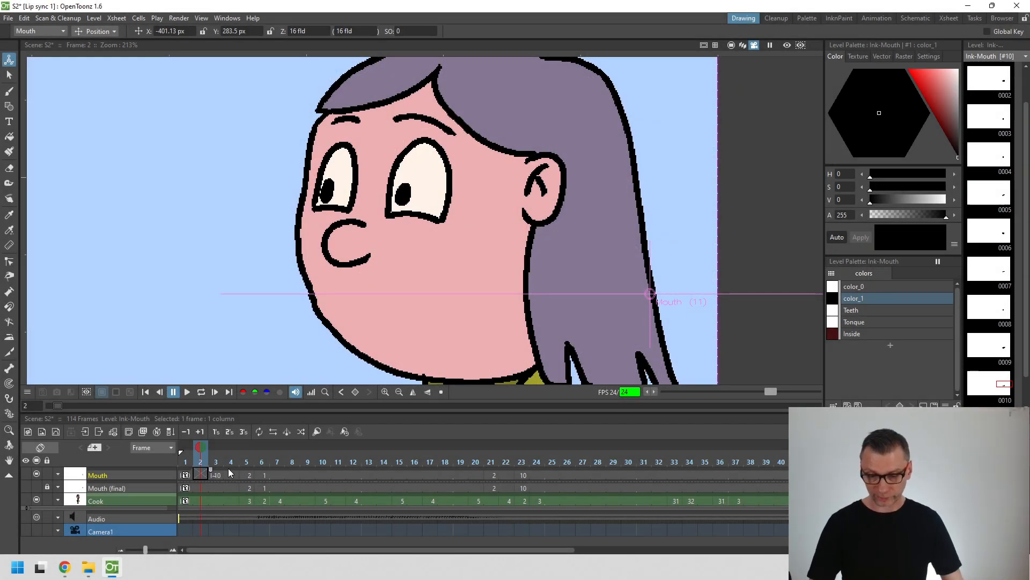
key("ctrl+a")
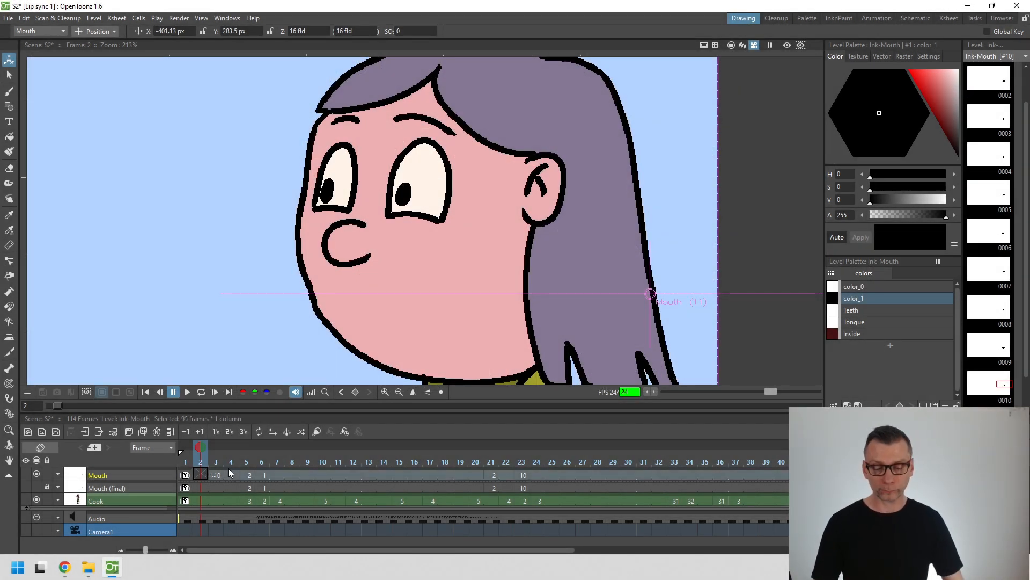
key("Delete")
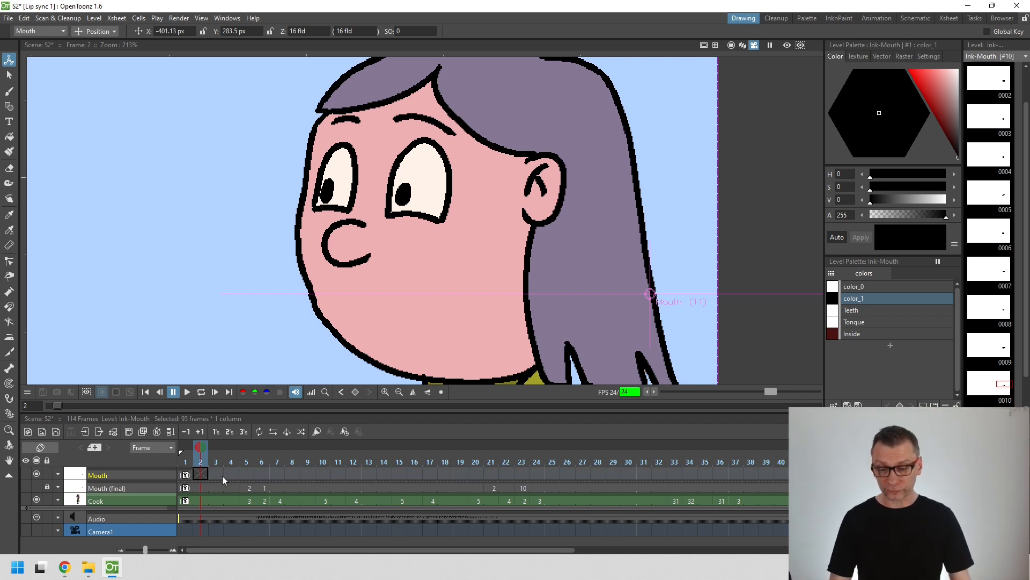
- Open Auto Lip Sync for the Mouth column at frame 1 and view the available audio sources, keeping Audio
left_click(188, 475)
right_click(188, 475)
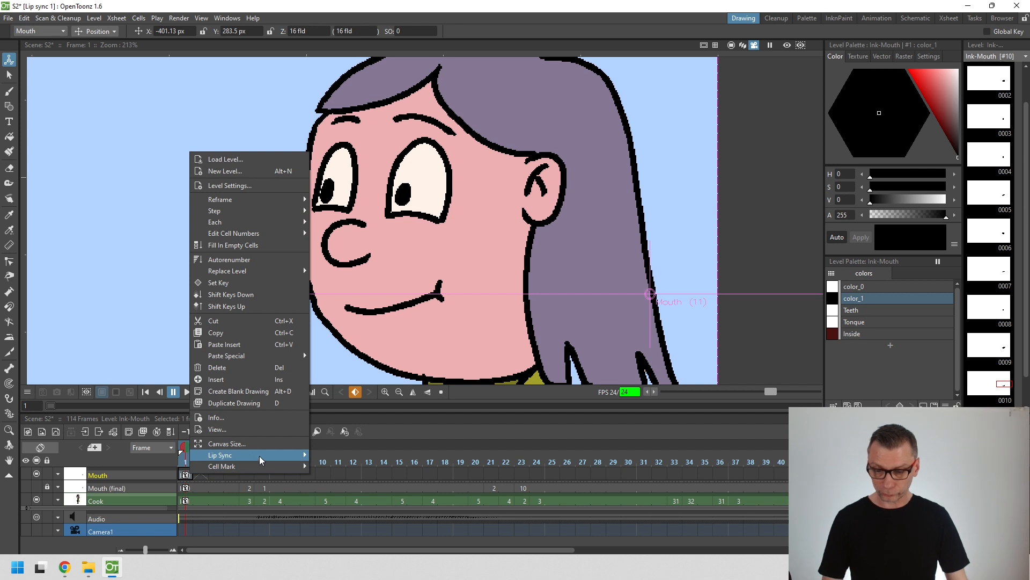
mouse_move(261, 460)
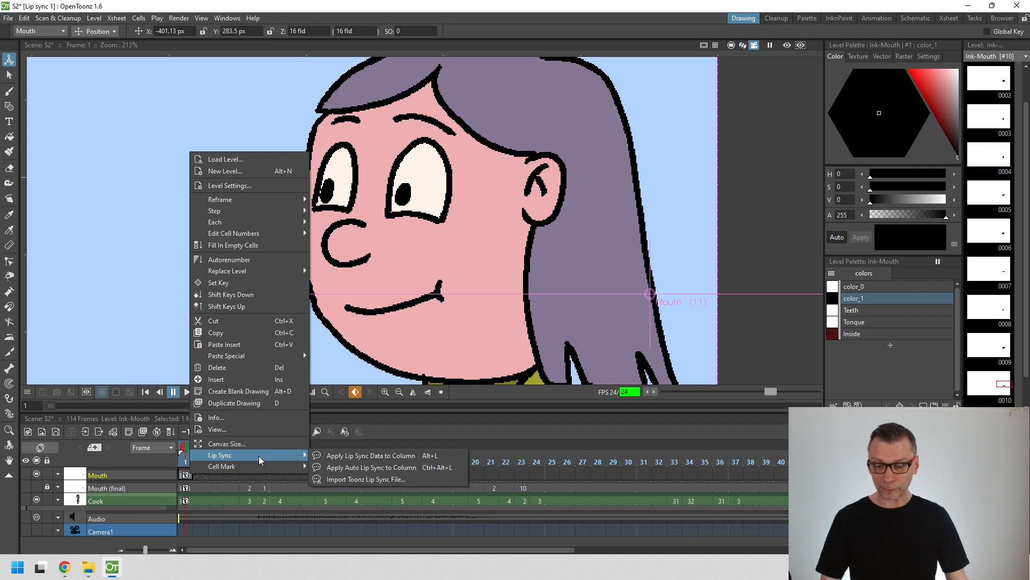
left_click(400, 470)
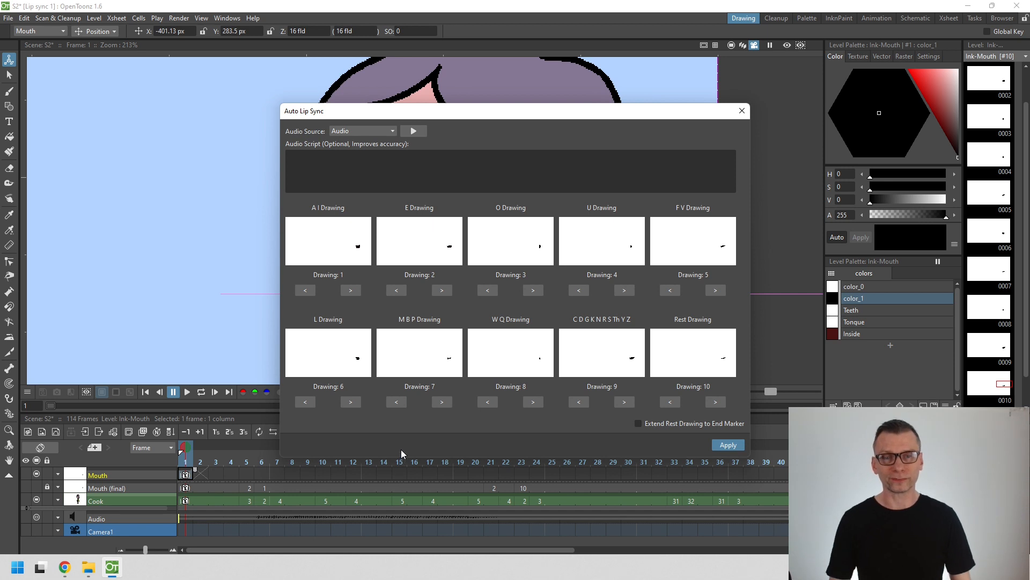
left_click_drag(561, 113, 494, 61)
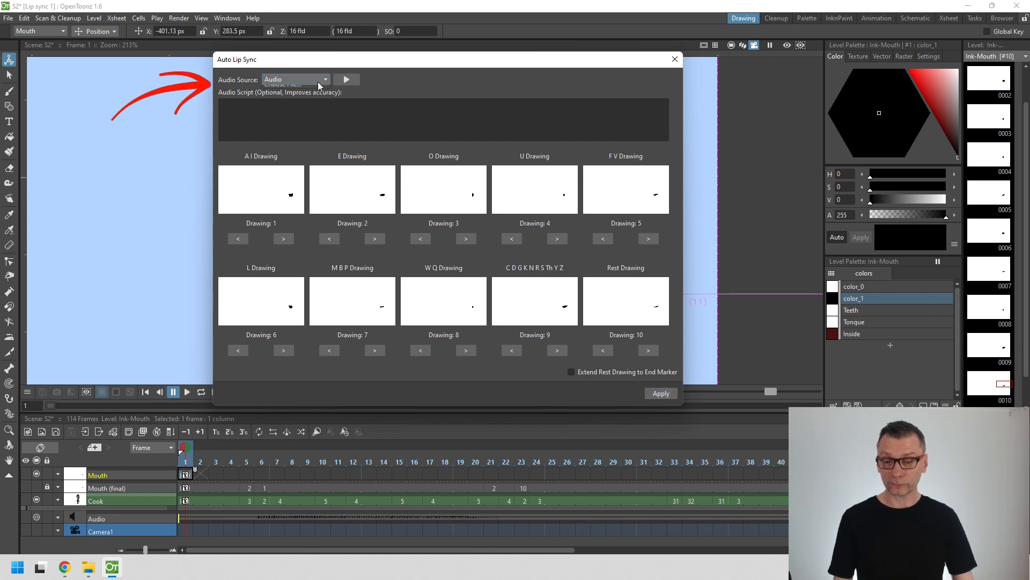
left_click(317, 82)
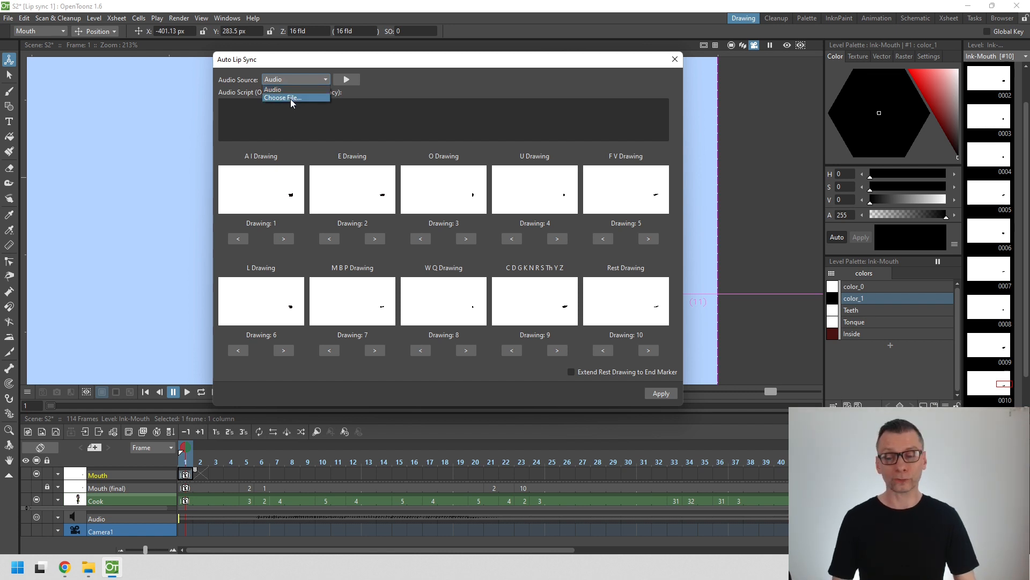
left_click(298, 64)
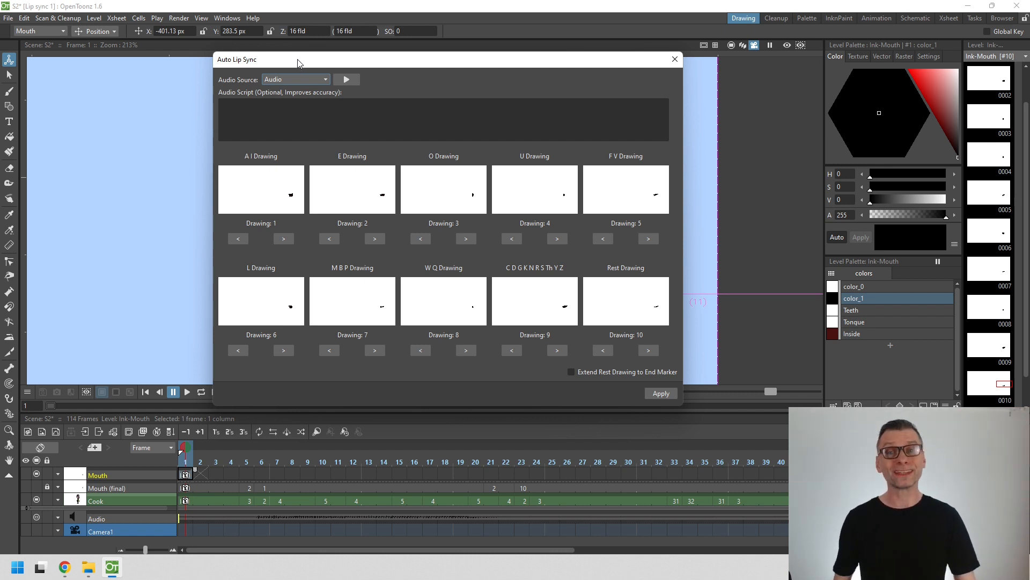
- Cycle through the drawings that can be assigned to the A I mouth shape
left_click(279, 238)
left_click(279, 238)
left_click(280, 238)
left_click(280, 238)
left_click(281, 238)
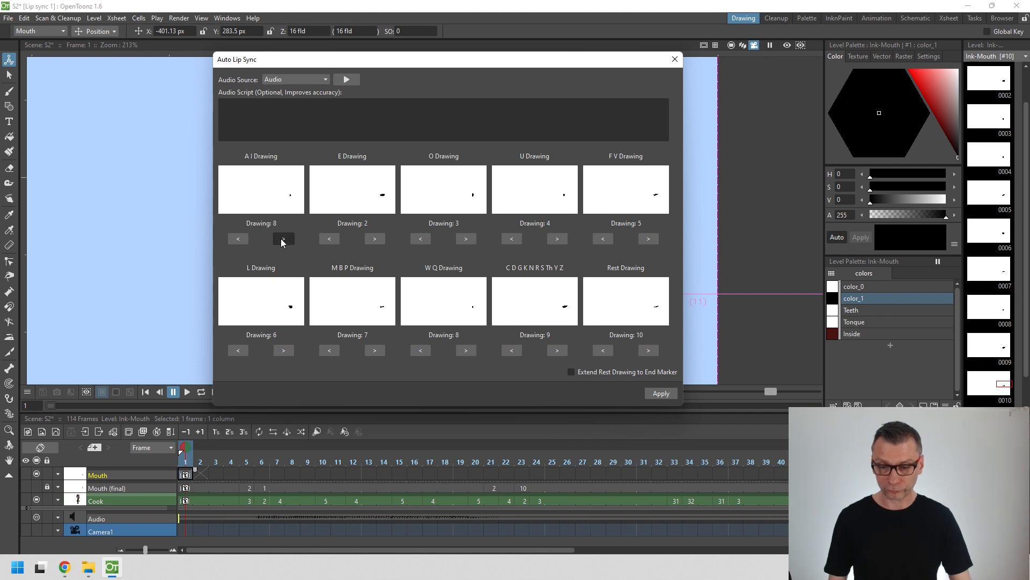
left_click(282, 238)
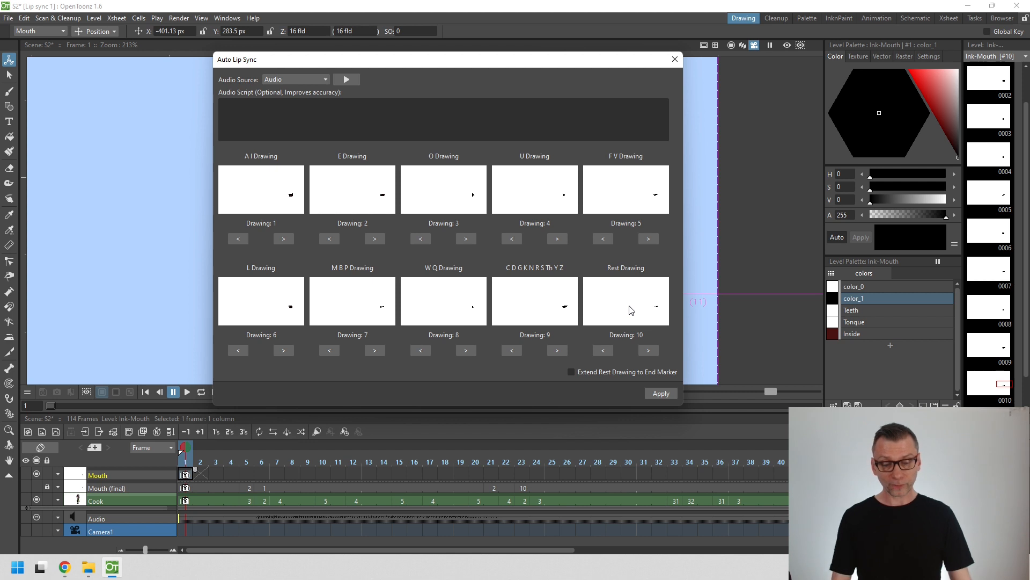
- Apply the auto lip sync with the rest drawing extended to the end marker, and play the result
left_click(571, 370)
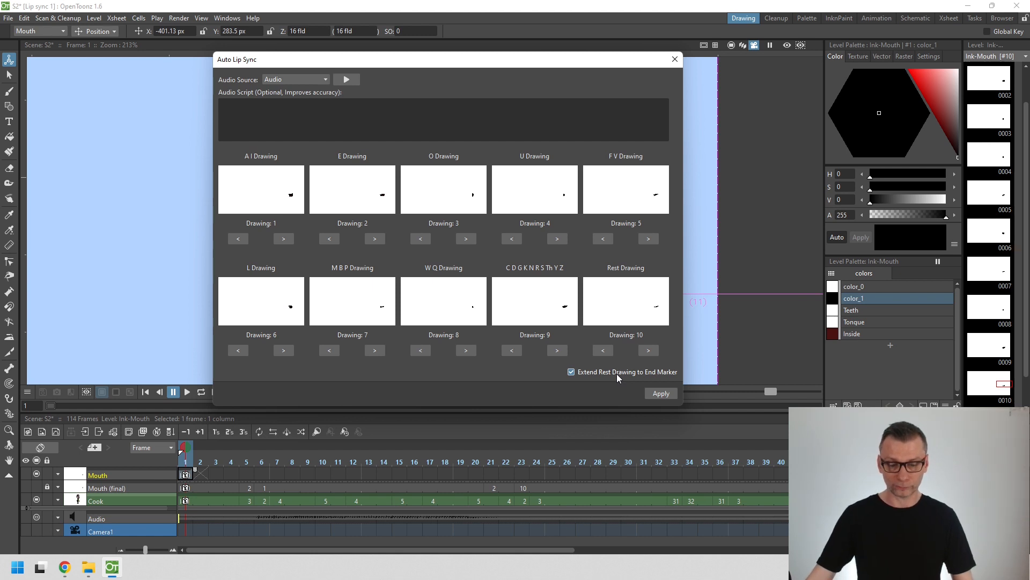
left_click(664, 396)
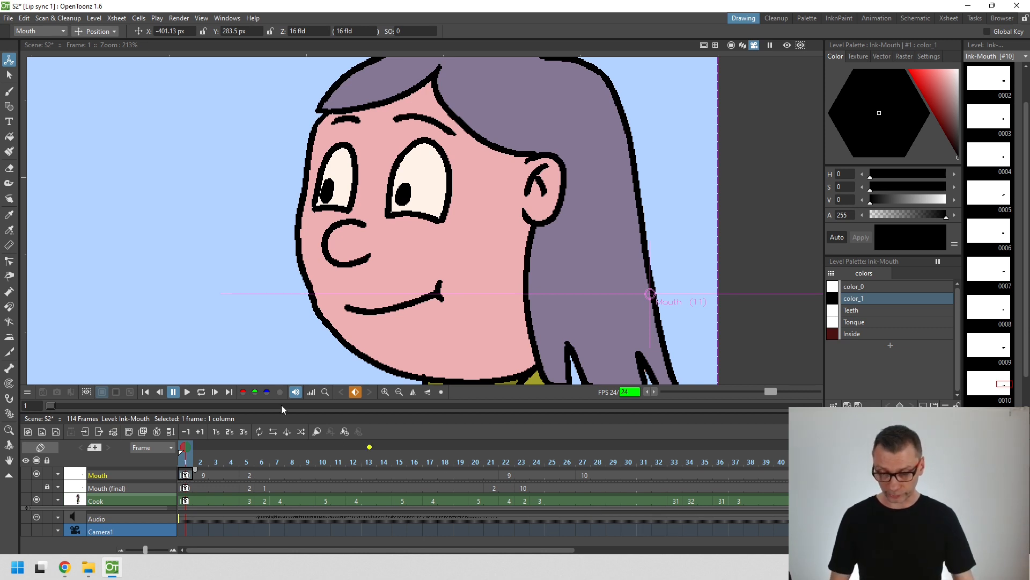
left_click(188, 392)
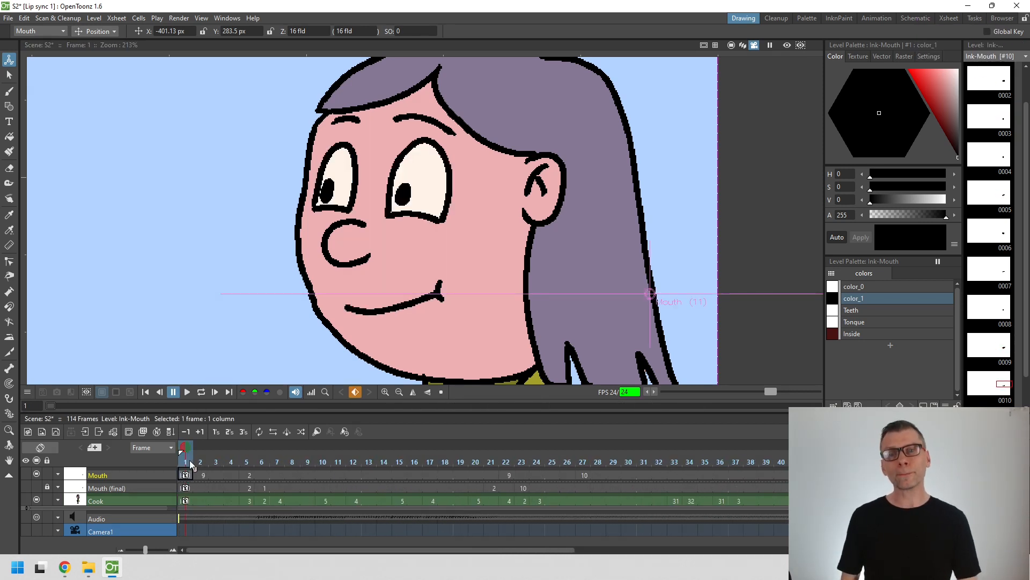
- Change the Mouth column to drawing 1 at frames 6 to 20, keeping drawing 2 at frame 21
left_click_drag(189, 459, 263, 460)
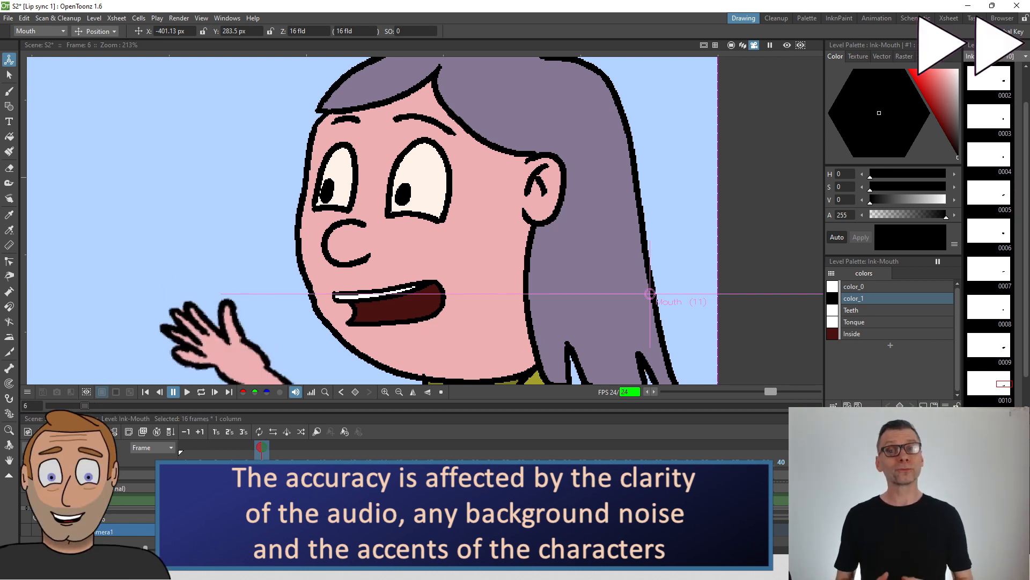
type("1")
key("Return")
- Hold drawing 2 through frame 22 of the Mouth column and set frames 23 to 26 to drawing 10
left_click_drag(262, 462, 539, 463)
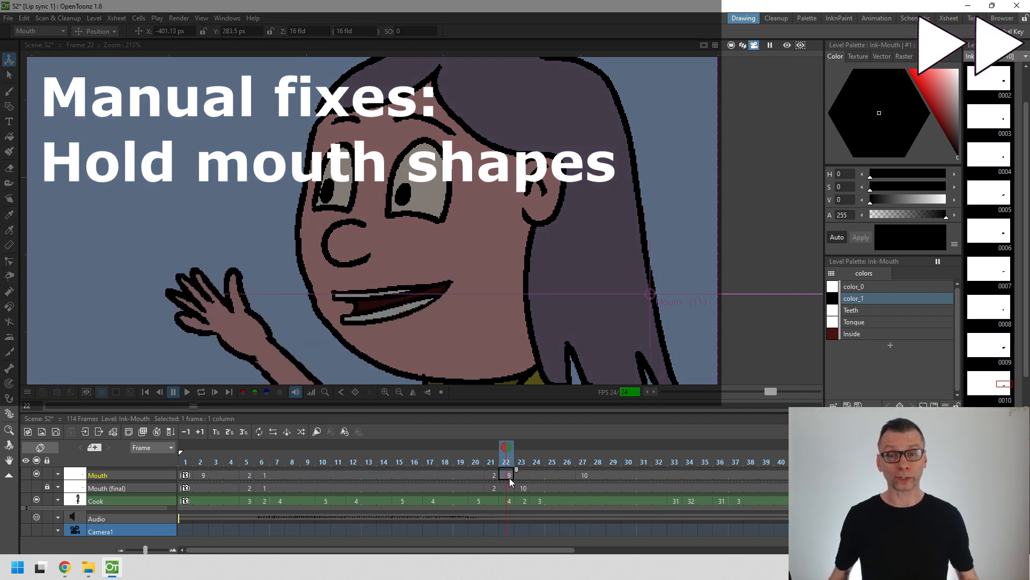
key("w")
left_click_drag(525, 474, 575, 474)
key("w")
- Retime the Mouth column to use drawing 2 from frame 45, drawing 7 from frame 47 and drawing 2 from frame 49
left_click_drag(488, 463, 597, 464)
mouse_move(850, 480)
left_mouse_down()
mouse_move(506, 483)
mouse_move(559, 463)
mouse_move(574, 463)
mouse_move(535, 475)
mouse_move(591, 475)
left_mouse_up()
key("w")
key("w")
key("q")
key("q")
key("w")
key("w")
key("w")
- Set frames 51 and 52 of the Mouth column to drawing 7
left_click(609, 476)
key("q")
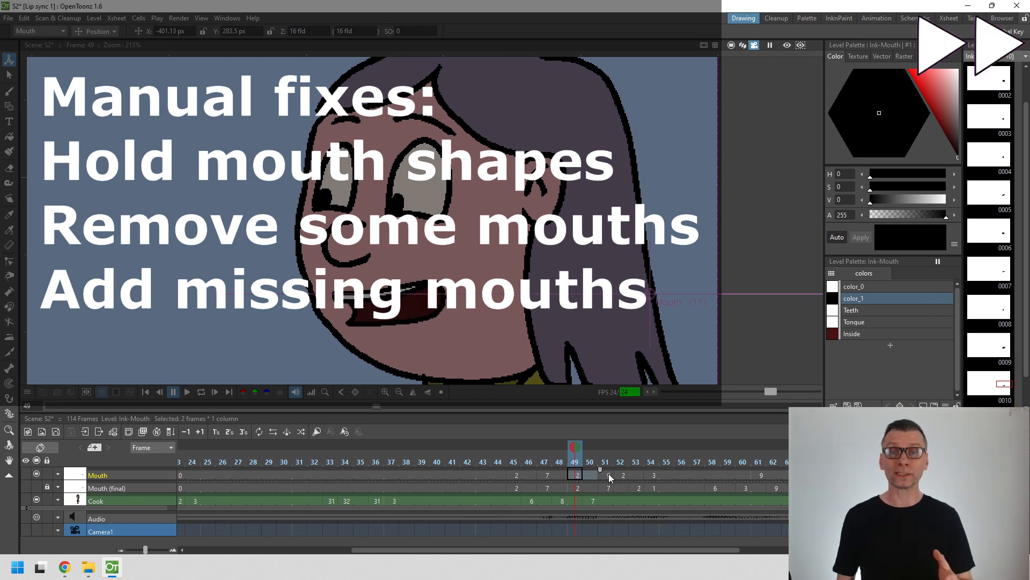
key("q")
left_click(622, 476)
key("q")
key("q")
key("q")
key("q")
key("q")
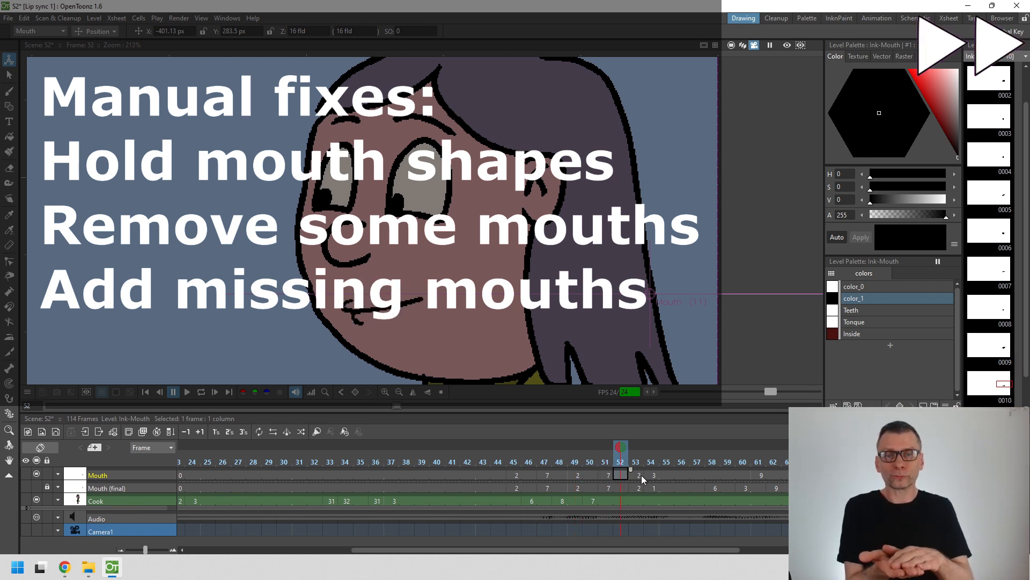
- Set the Mouth column to drawing 1 at frames 54 to 57 and drawing 6 at frames 58 and 59
left_click(655, 475)
key("q")
key("q")
left_click_drag(667, 474, 726, 477)
key("q")
key("q")
key("w")
key("w")
key("w")
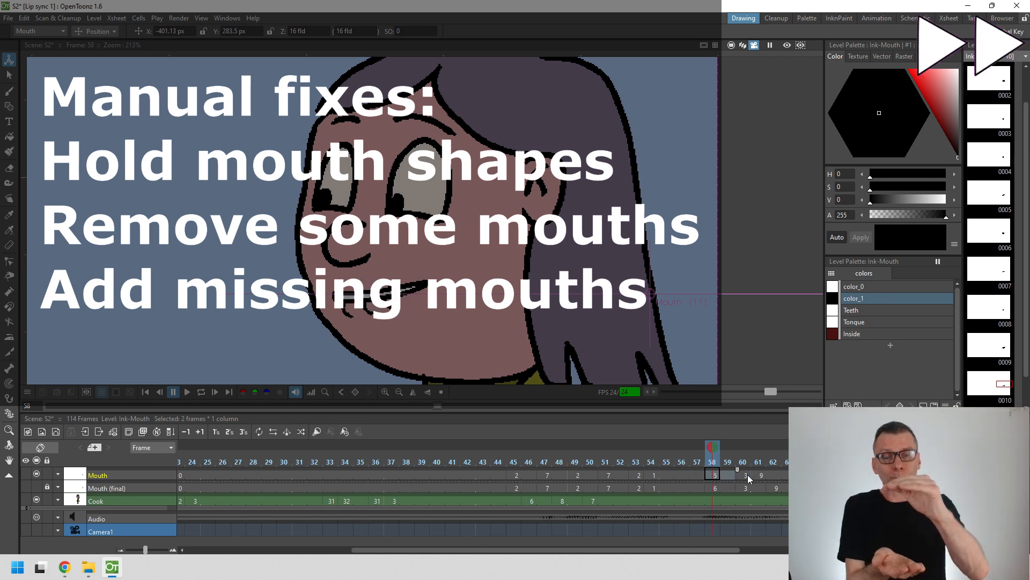
- Replace the mouth at frame 61 so that drawing 3 is held from frame 60 through 61
left_click(761, 475)
key("q")
key("q")
key("q")
key("q")
key("q")
key("q")
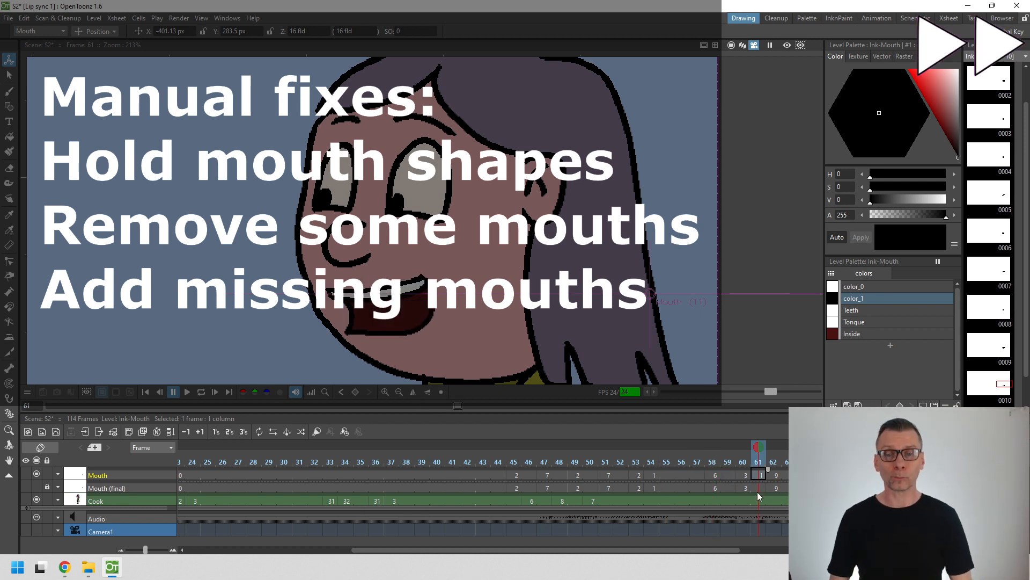
key("Right")
key("Right")
key("Right")
key("Right")
key("Right")
key("Right")
key("Right")
- Set frames 68 and 69 of the Mouth column to drawing 4
left_click_drag(871, 479, 568, 479)
left_click(567, 475)
key("q")
left_click(579, 473)
key("q")
key("q")
key("q")
key("q")
key("q")
key("q")
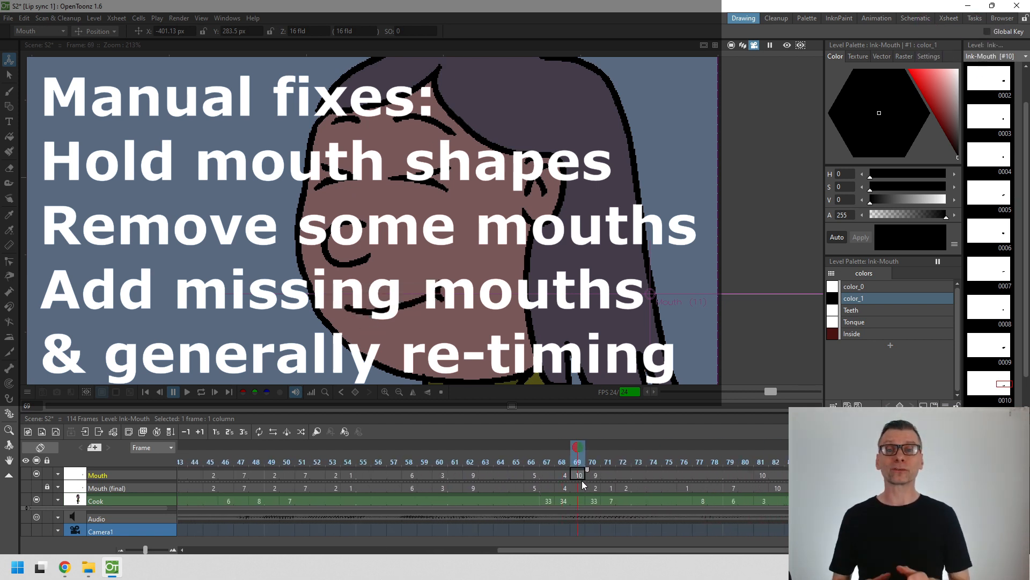
key("w")
- Set the Mouth column to drawing 2 at frame 70 and drawing 1 at frame 71
left_click(596, 474)
key("q")
key("q")
key("q")
key("q")
key("q")
key("q")
key("q")
left_click(611, 475)
key("q")
key("q")
key("q")
key("q")
key("q")
key("q")
key("q")
key("q")
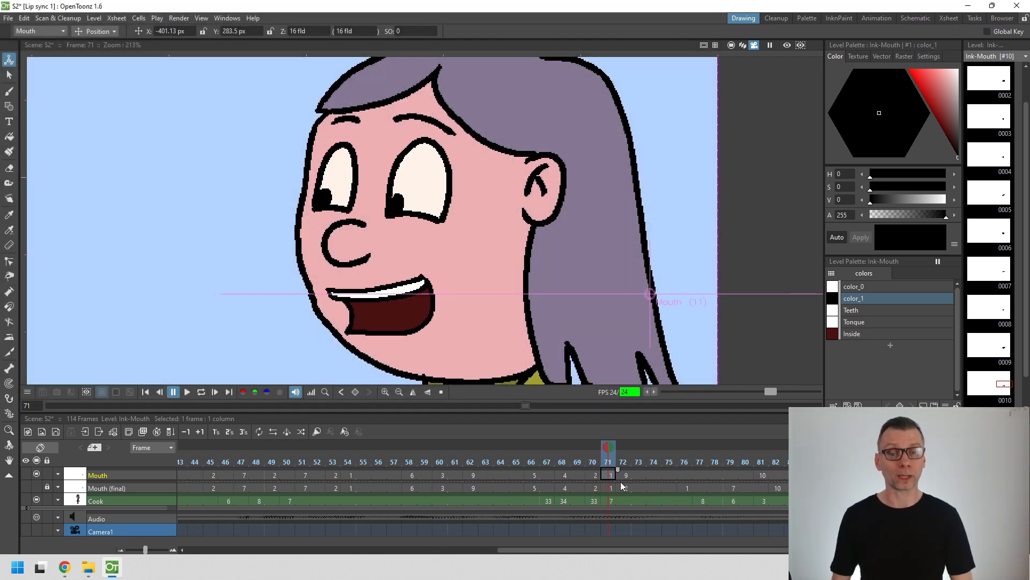
- Set frames 72 to 75 of the Mouth column to drawing 2
left_click(626, 476)
key("q")
key("q")
key("q")
key("q")
key("q")
key("q")
key("q")
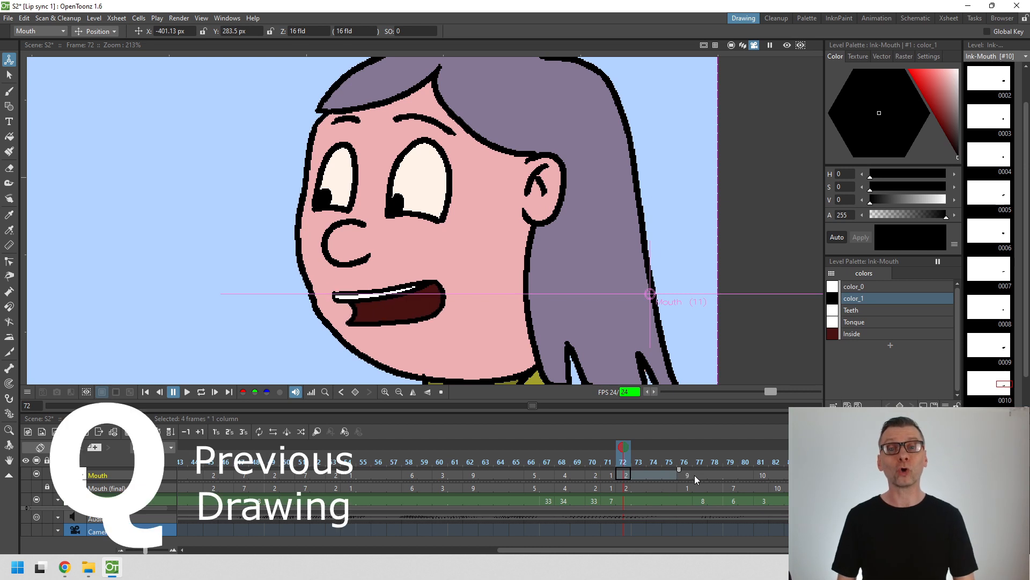
- Adjust the Mouth column's drawings from frame 76 onward, using the Mouth (final) column as reference
left_click(686, 475)
key("w")
left_click_drag(703, 474, 432, 492)
key("w")
key("w")
key("q")
key("q")
left_click(762, 476)
key("q")
key("q")
key("q")
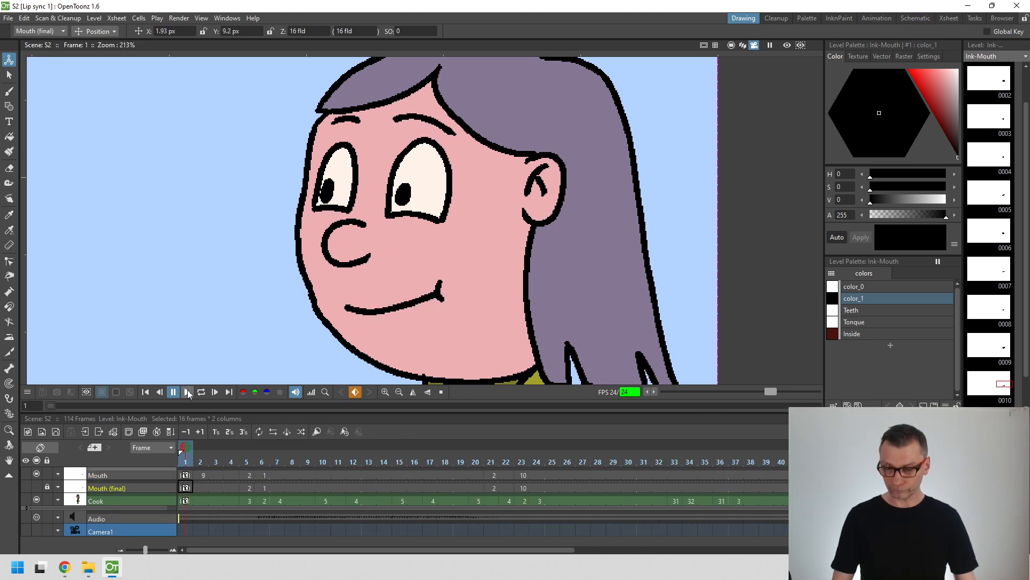
- Play the corrected lip-sync animation from frame 1
left_click(188, 391)
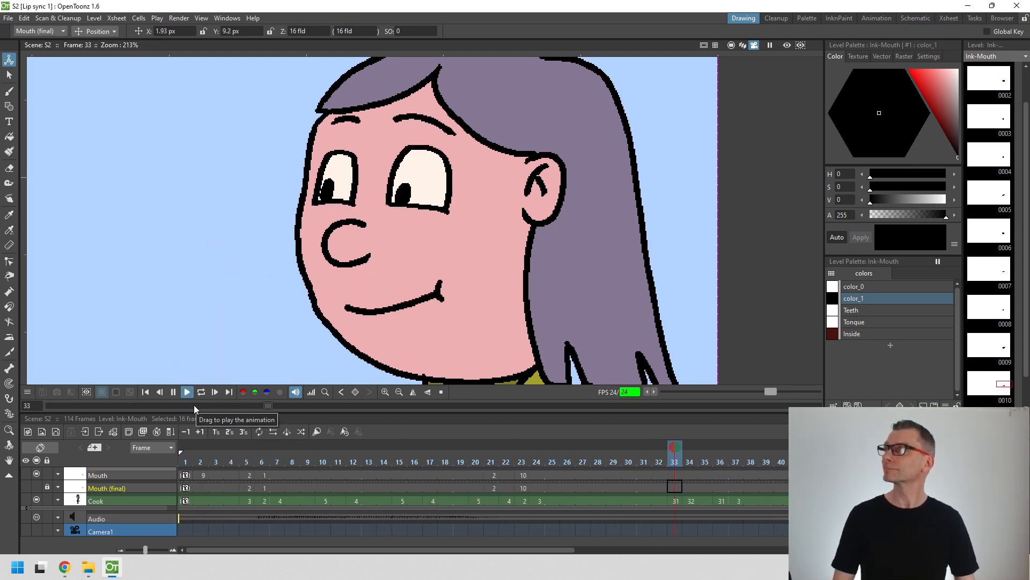